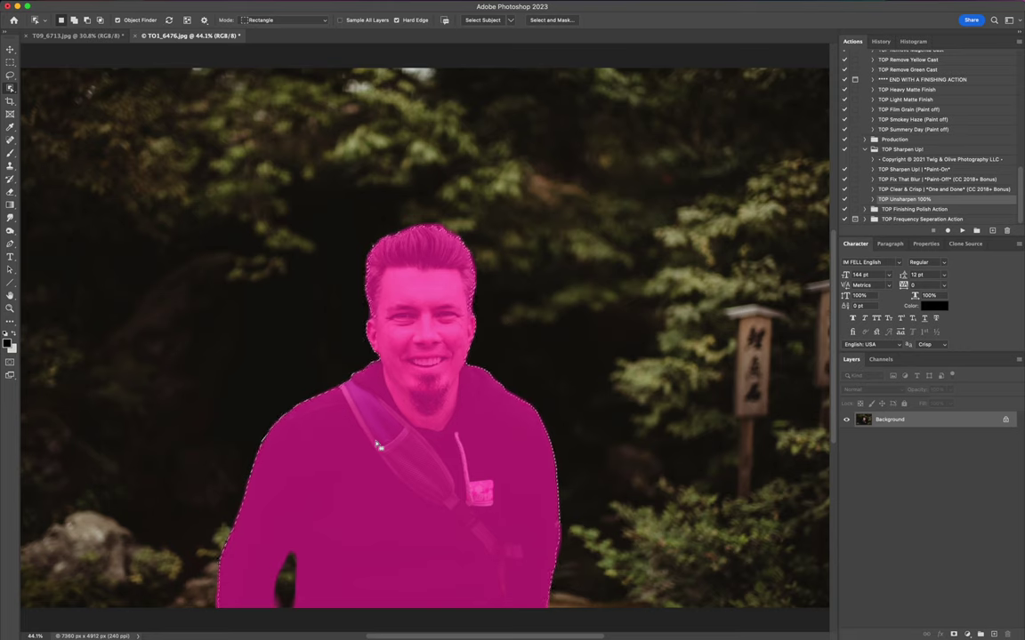
# Expand the current selection around the man by 20 pixels
pyautogui.hotkey('ctrl', 'alt', 'e')
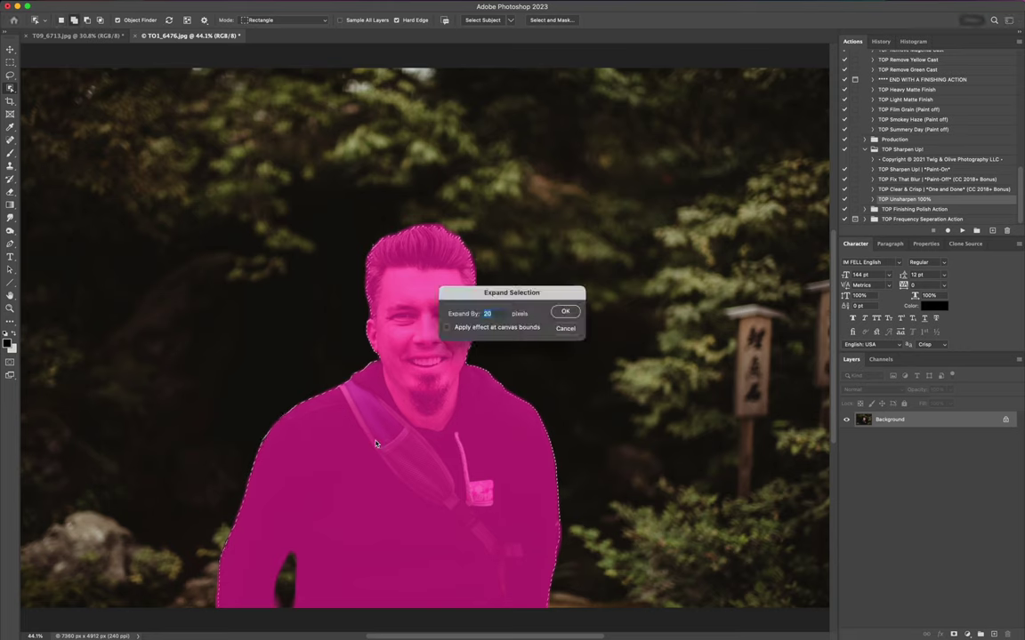
pyautogui.press('Return')
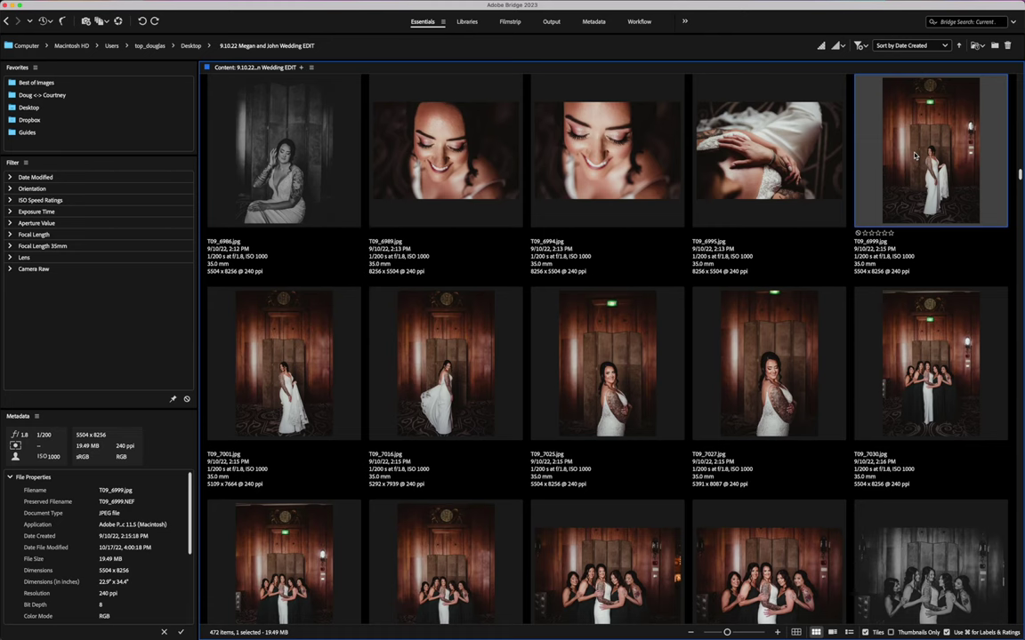
# Preview T09_6999.jpg full screen in Bridge, then send it to Photoshop
pyautogui.press('space')
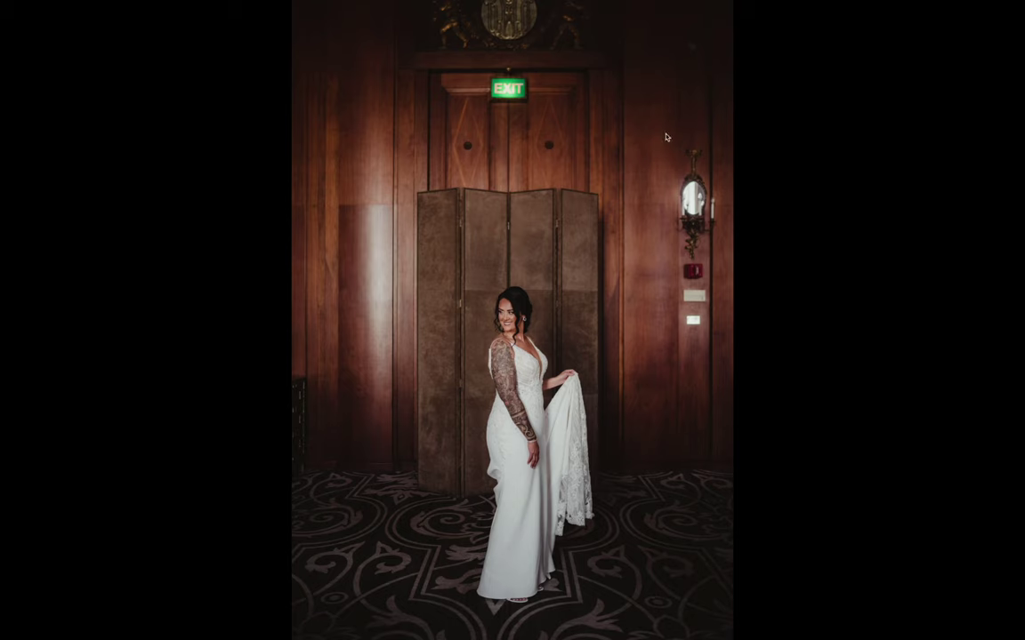
pyautogui.press('f')
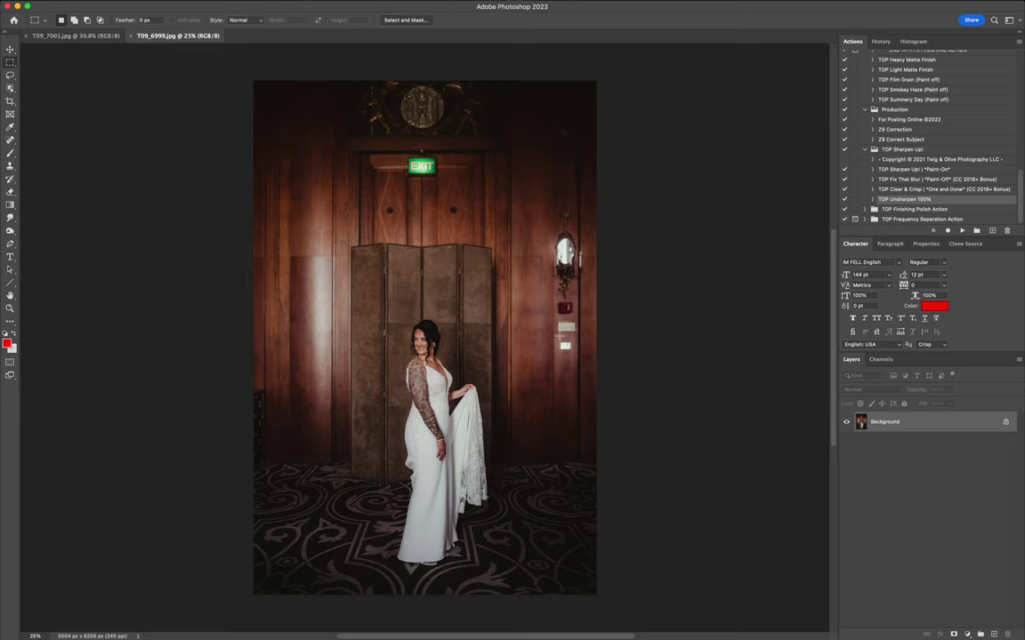
# Zoom in on the wall switches, try the Lasso and Magic Wand tools, then settle on Object Selection
pyautogui.click(11, 76)
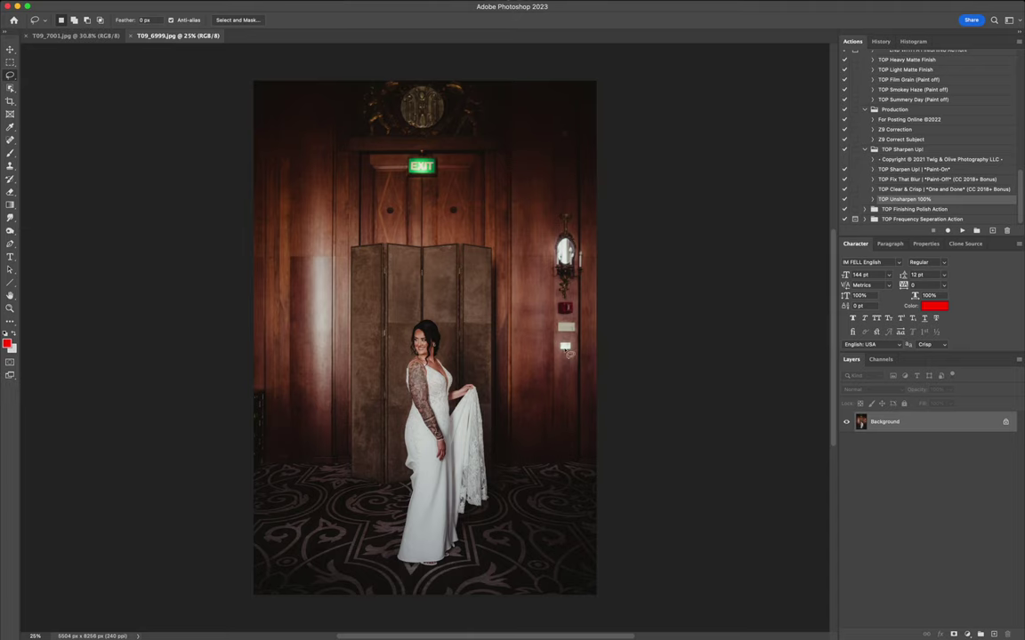
pyautogui.scroll(10, 558, 334)
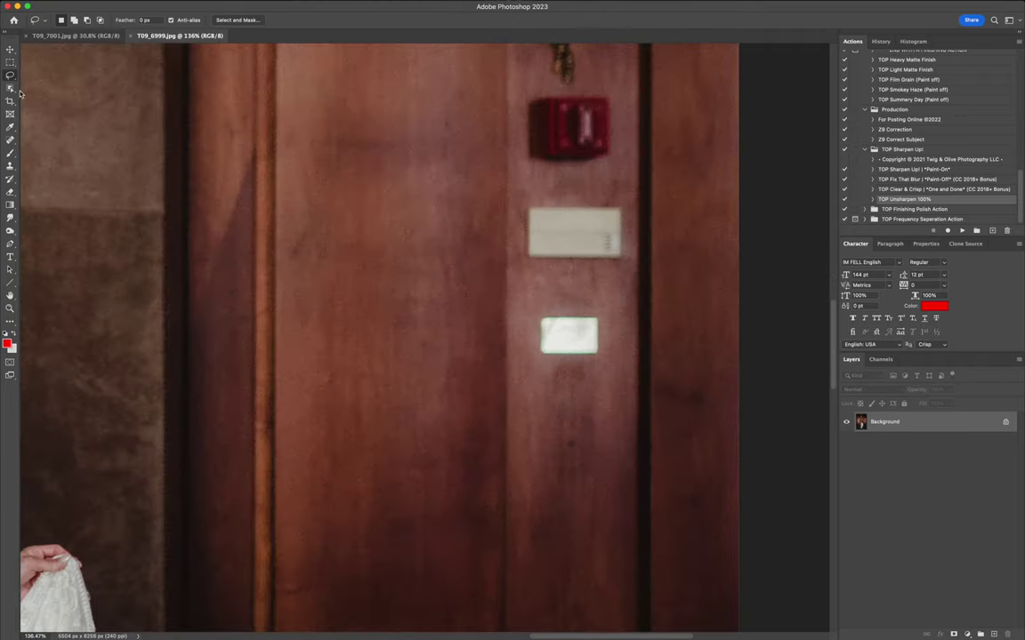
pyautogui.rightClick(11, 80)
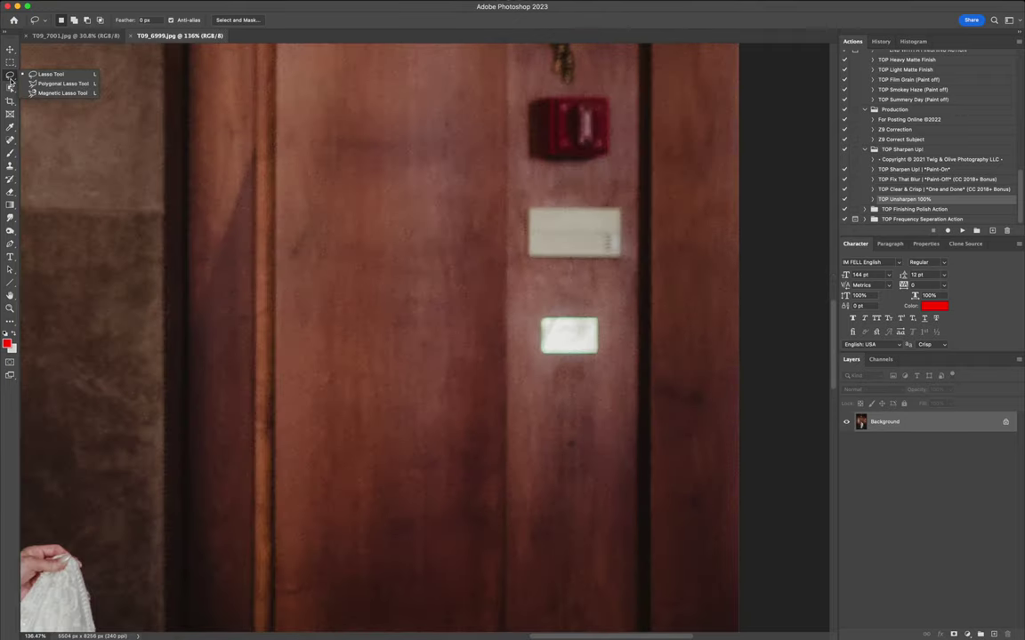
pyautogui.click(11, 88)
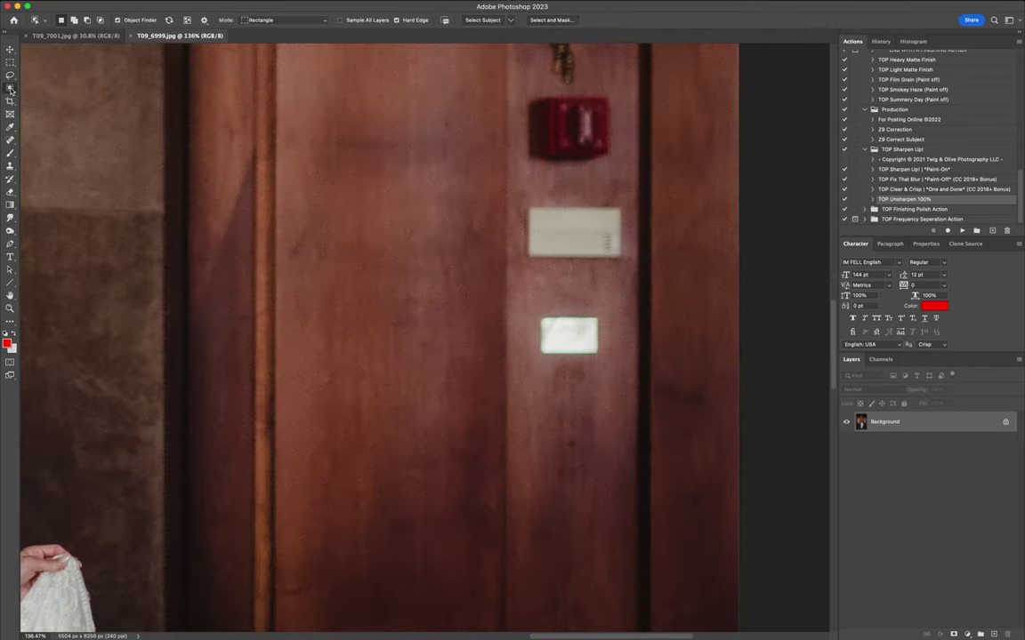
pyautogui.rightClick(11, 89)
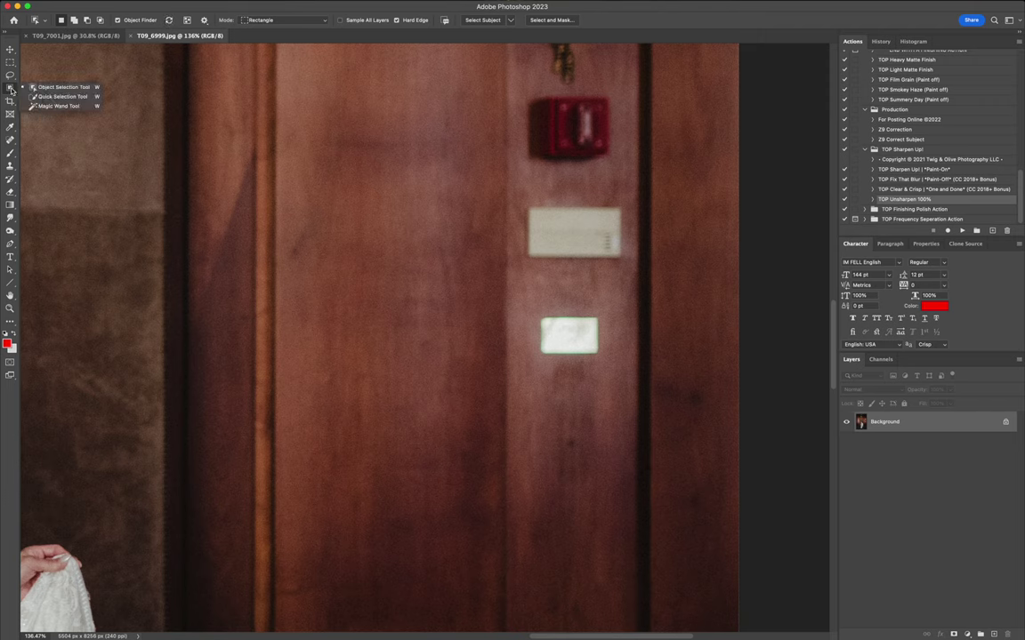
pyautogui.click(49, 107)
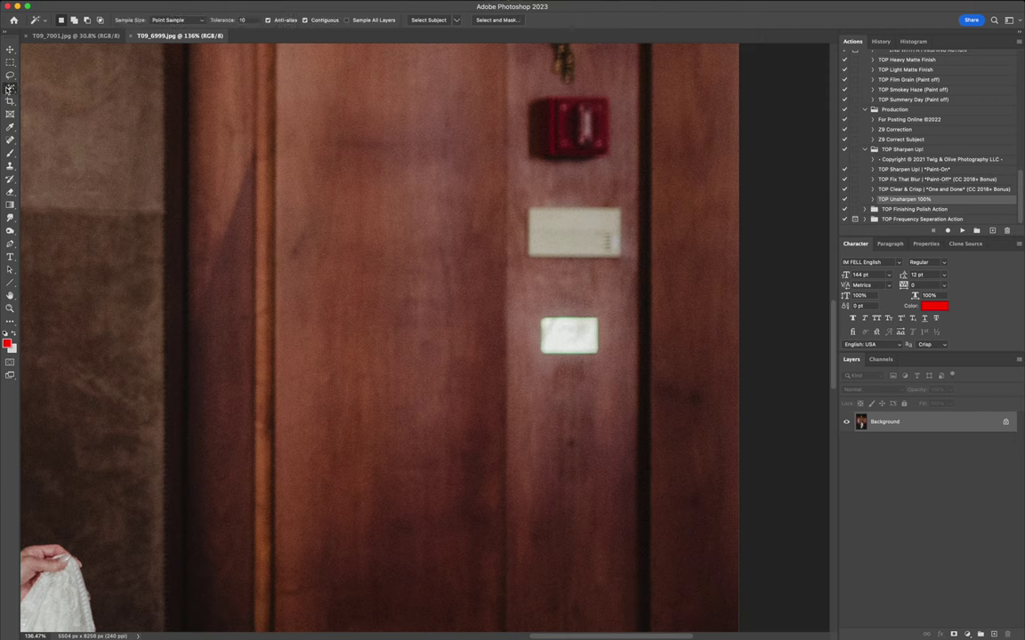
pyautogui.rightClick(11, 89)
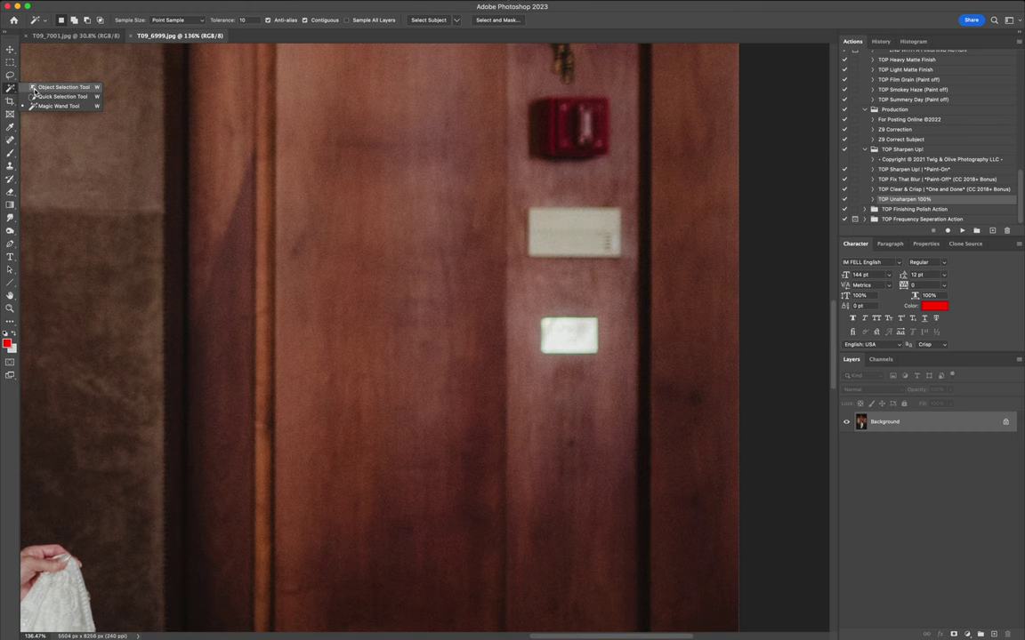
pyautogui.click(49, 87)
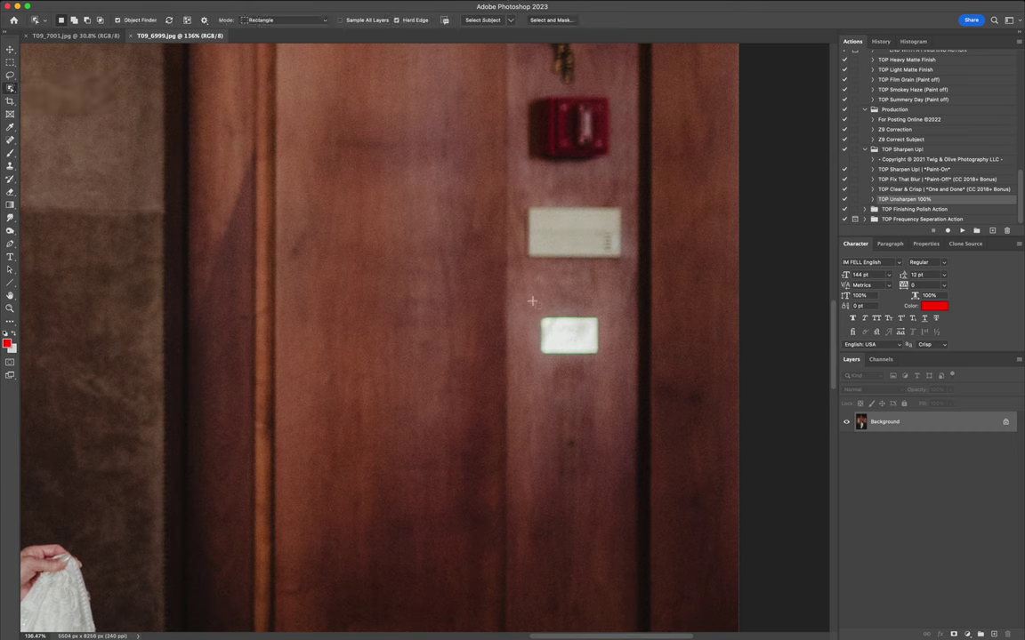
# Select the lower light switch and erase it with Content-Aware Fill
pyautogui.moveTo(520, 285); pyautogui.dragTo(626, 389)
pyautogui.hotkey('shift', 'BackSpace')
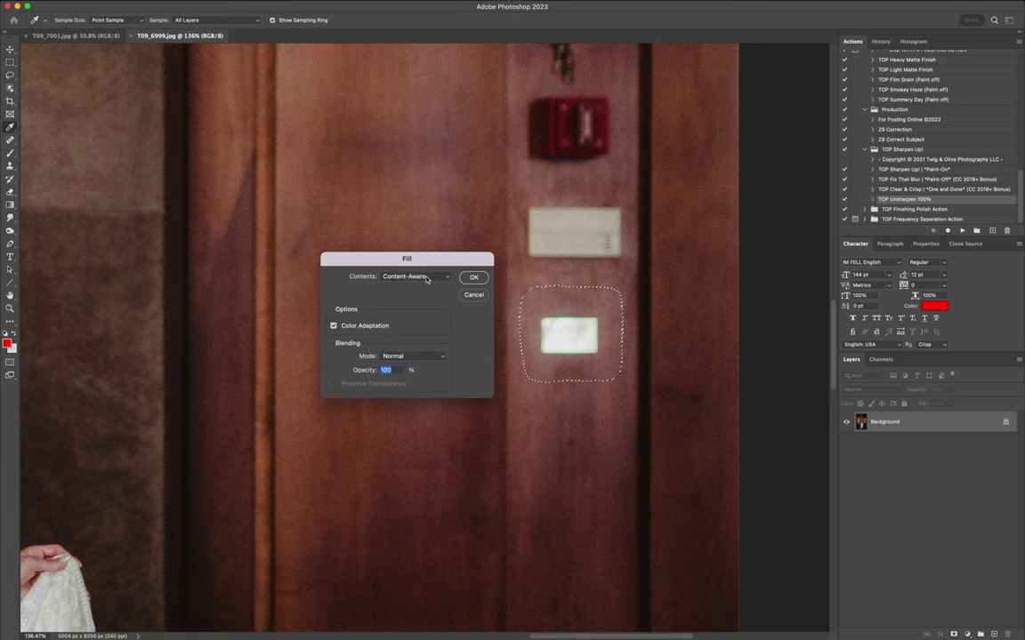
pyautogui.click(473, 276)
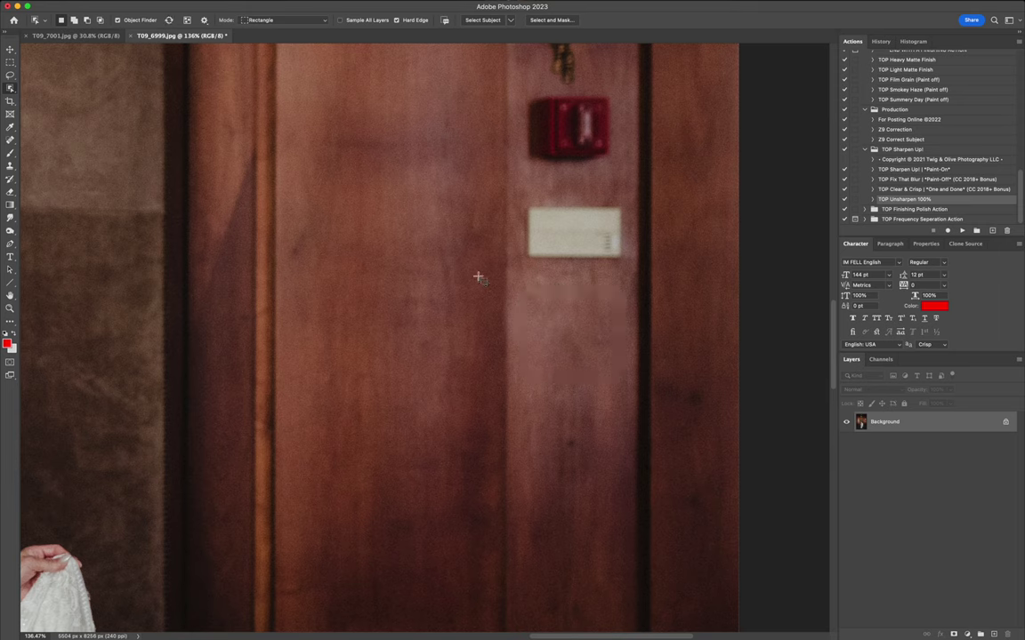
# Step back in History to the Object Selection state, restoring the lower switch
pyautogui.click(880, 41)
pyautogui.click(886, 100)
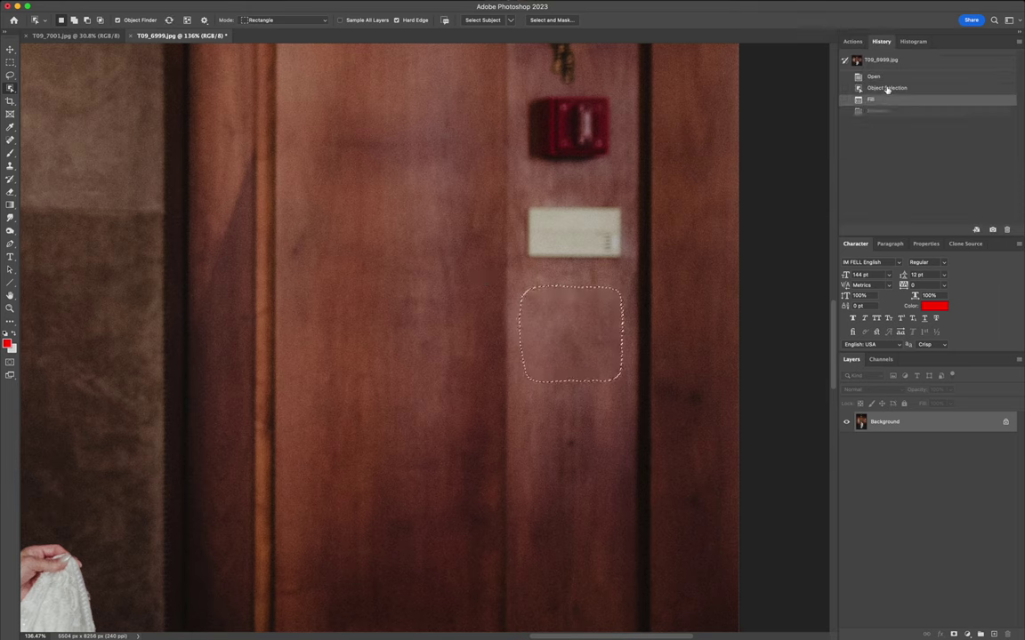
pyautogui.click(886, 88)
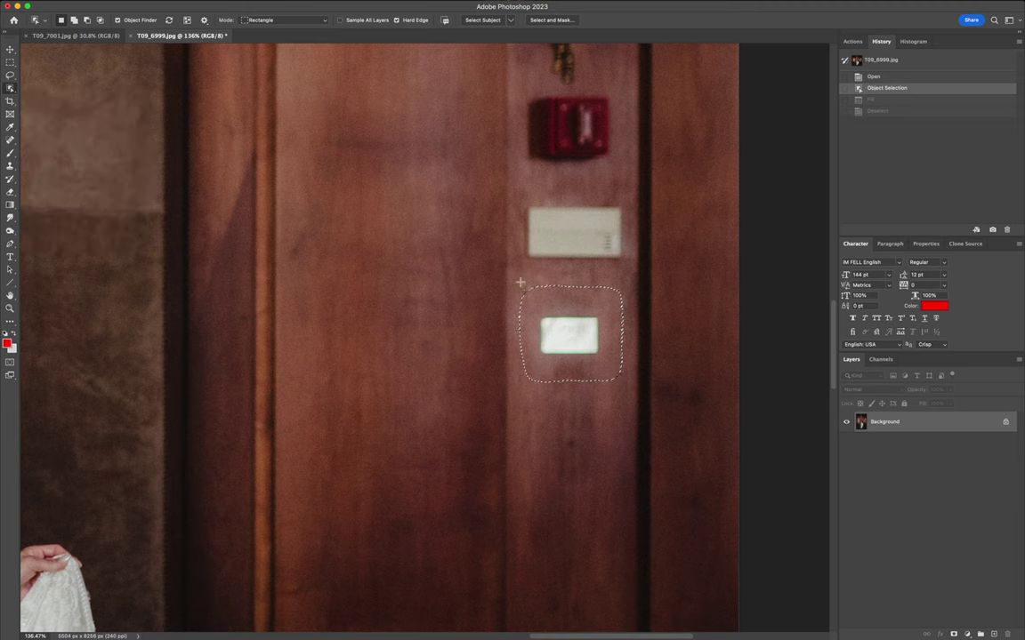
pyautogui.hotkey('shift', 'BackSpace')
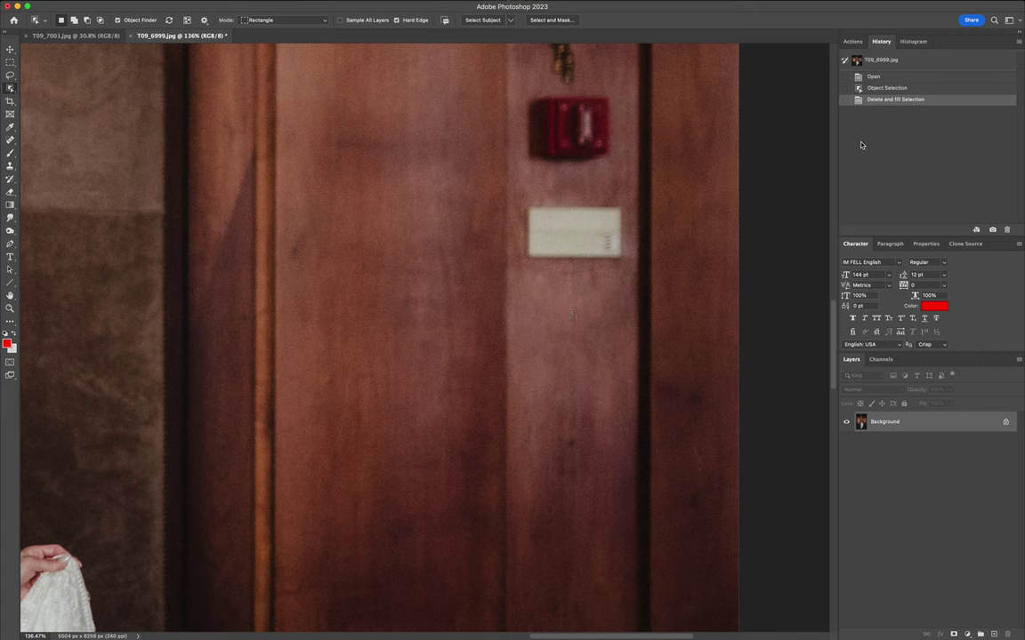
pyautogui.click(891, 88)
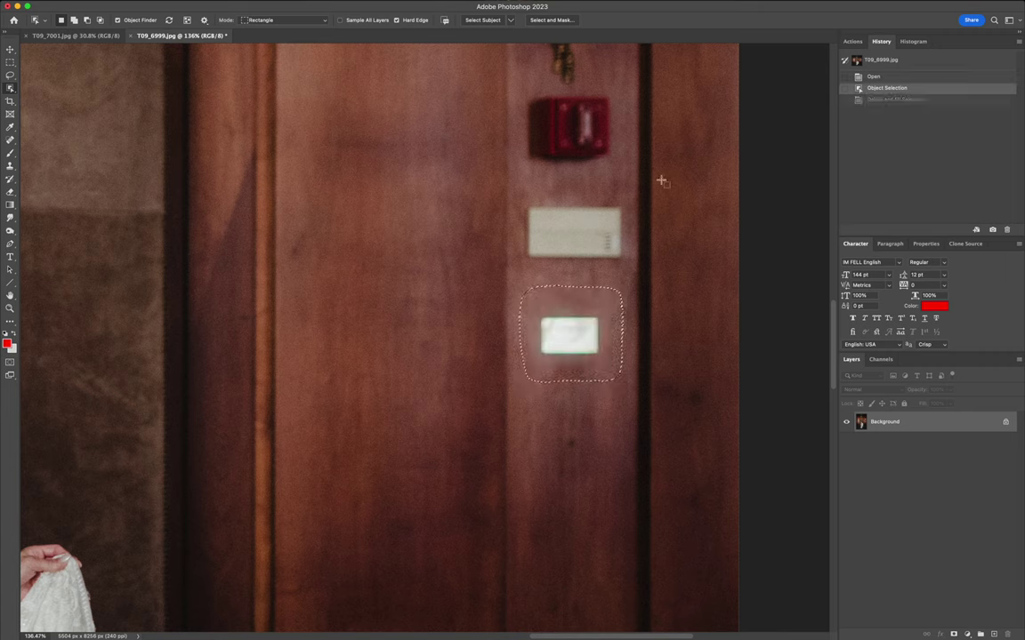
# Content-Aware Fill the selected fire alarm and both switch plates, then deselect to inspect
pyautogui.moveTo(514, 86); pyautogui.dragTo(626, 384)
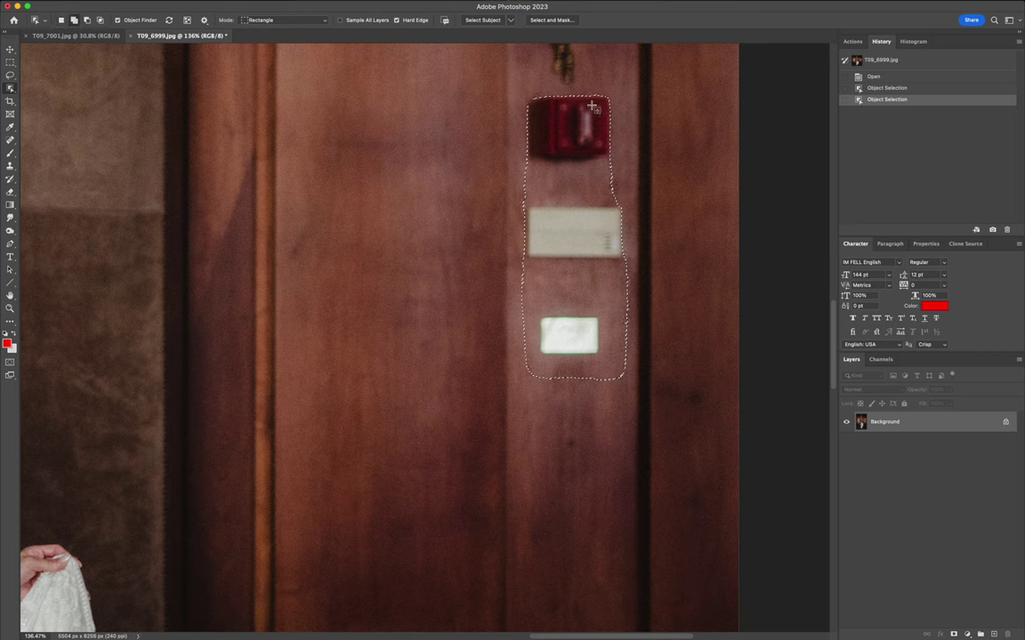
pyautogui.hotkey('shift', 'BackSpace')
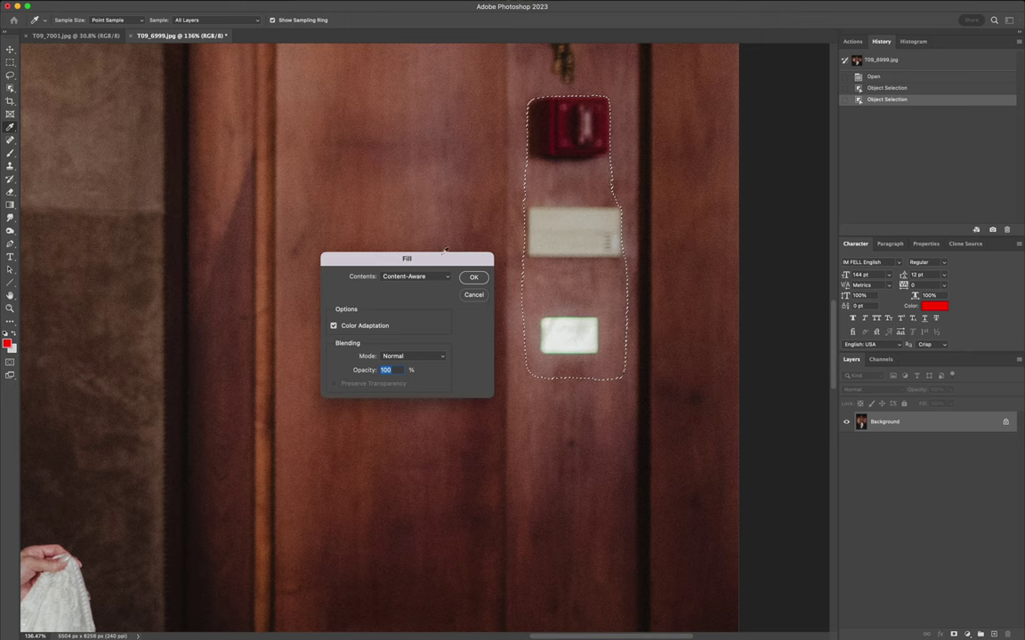
pyautogui.click(476, 277)
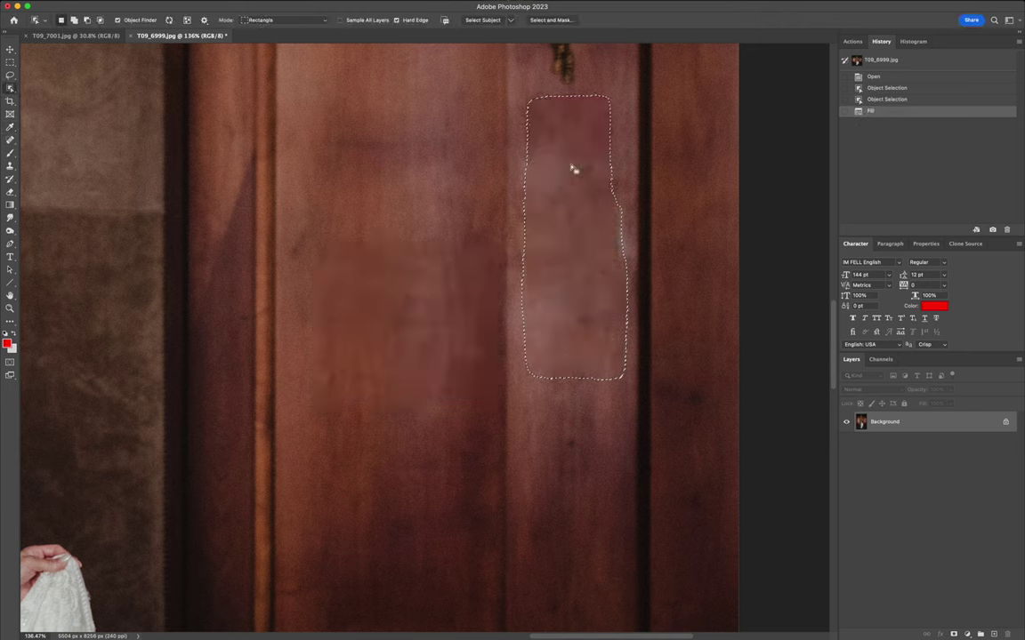
pyautogui.press('super+d')
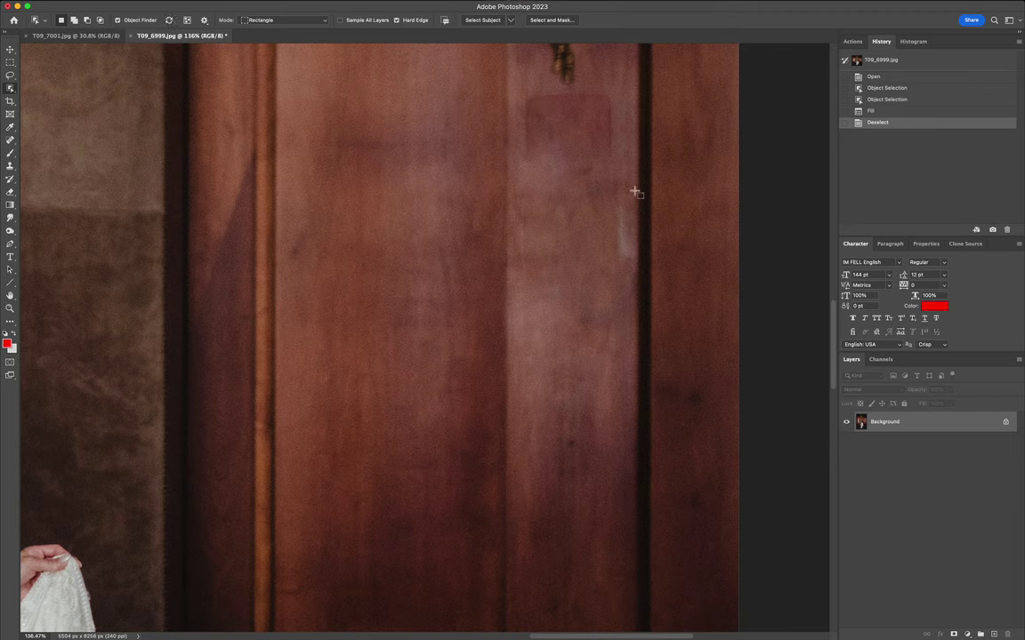
# Revert the fill in History and remove the three fixtures with Delete and Fill instead
pyautogui.click(900, 110)
pyautogui.click(901, 99)
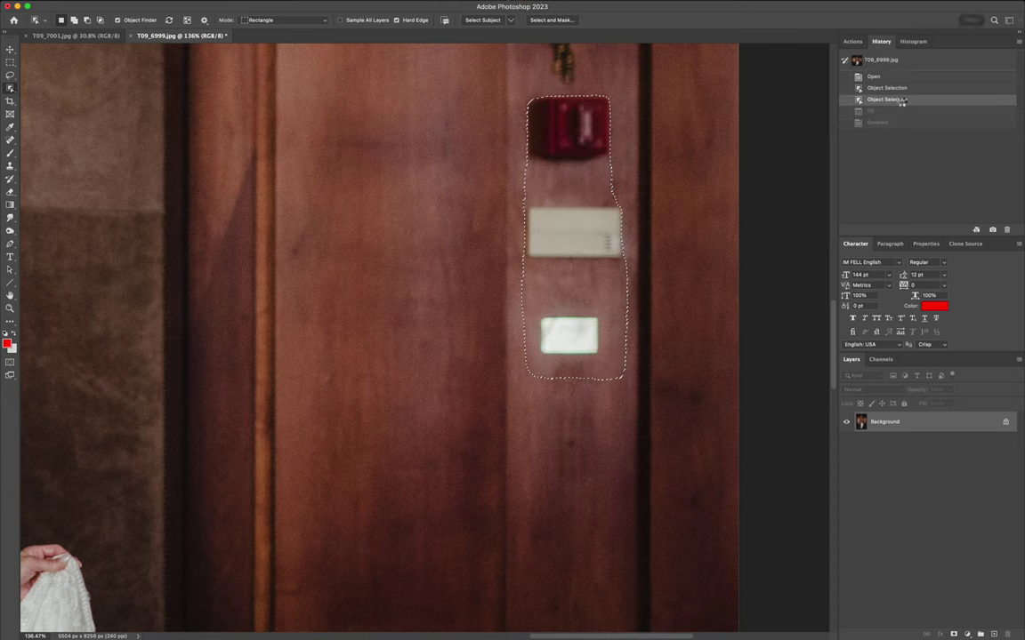
pyautogui.hotkey('shift', 'Delete')
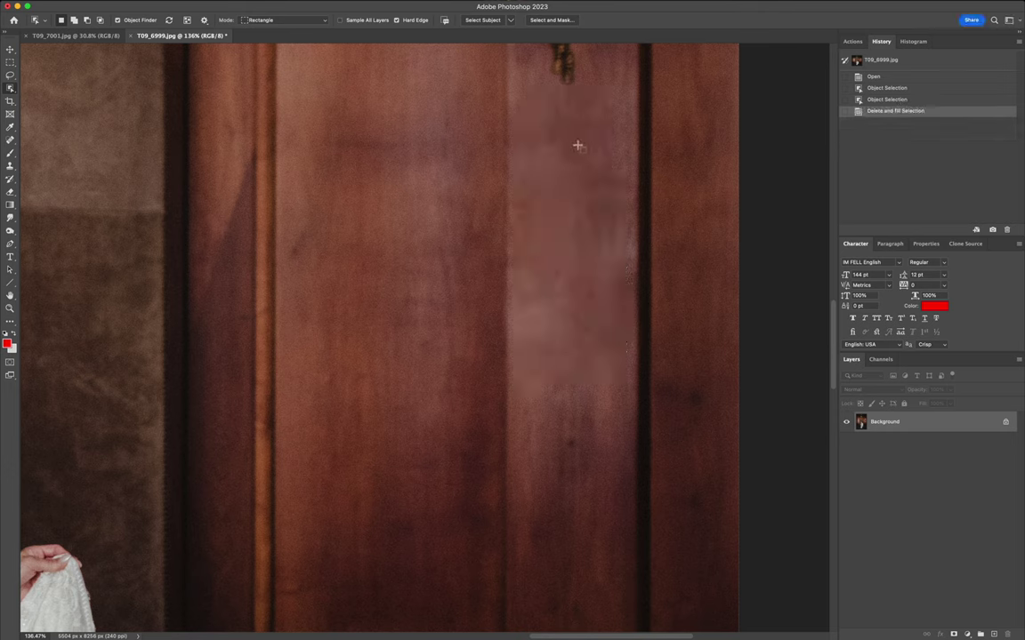
# Zoom to the green EXIT sign above the doors, select it, and Delete-and-Fill it with wood
pyautogui.scroll(-10, 531, 175)
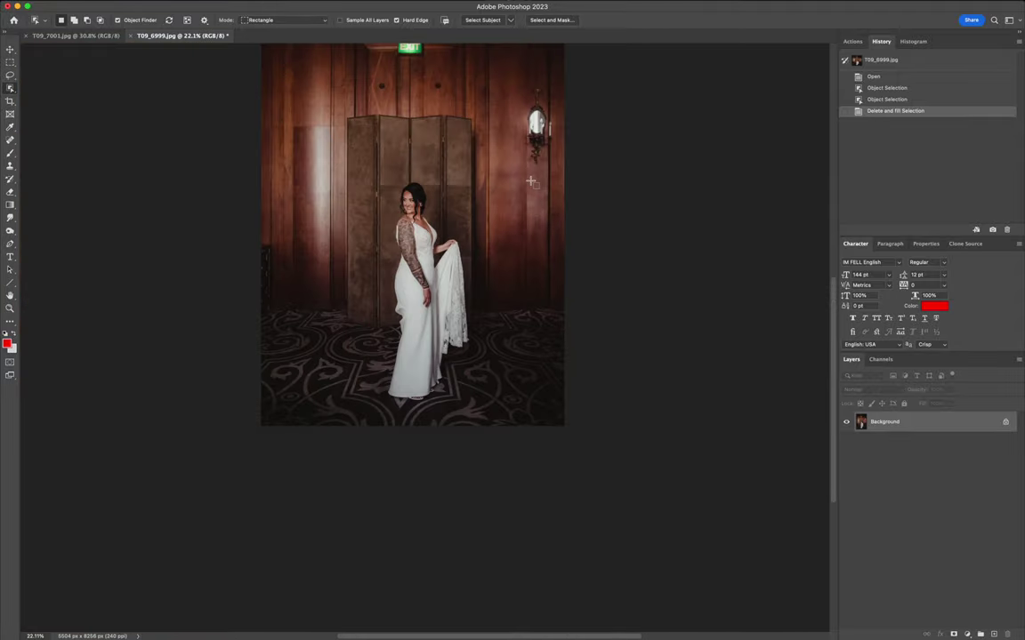
pyautogui.scroll(2, 498, 173)
pyautogui.scroll(5, 460, 115)
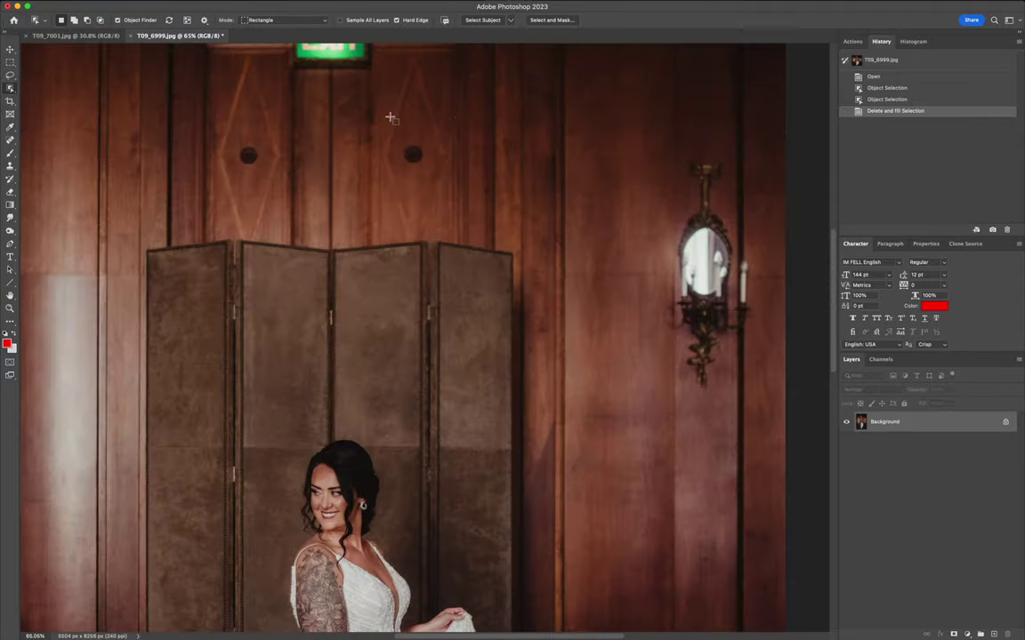
pyautogui.scroll(5, 389, 116)
pyautogui.scroll(8, 403, 206)
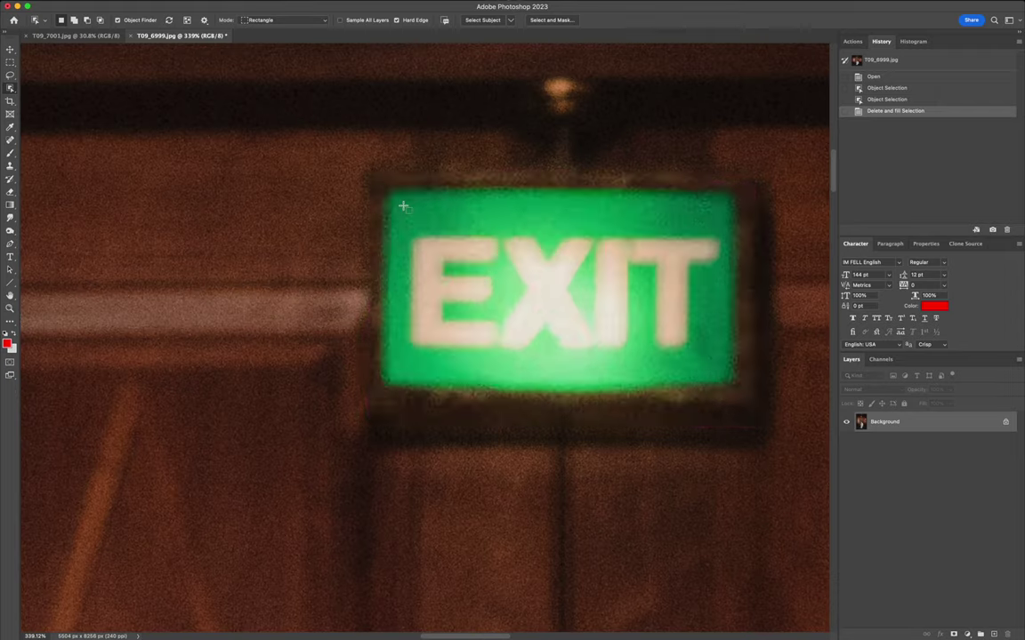
pyautogui.scroll(-2, 403, 206)
pyautogui.moveTo(308, 90); pyautogui.dragTo(702, 408)
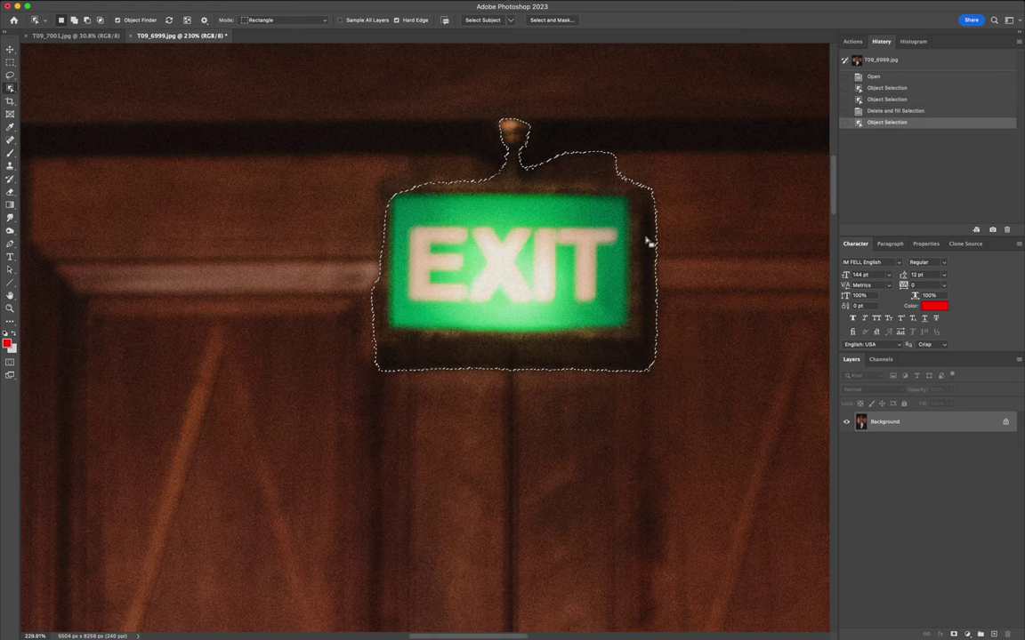
pyautogui.scroll(-1, 560, 360)
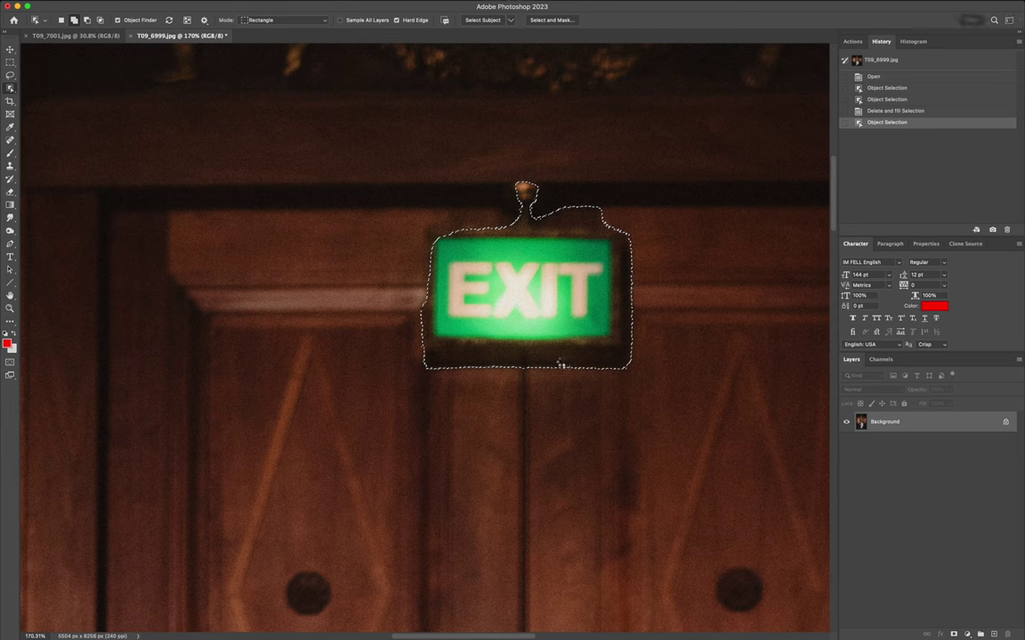
pyautogui.press('BackSpace')
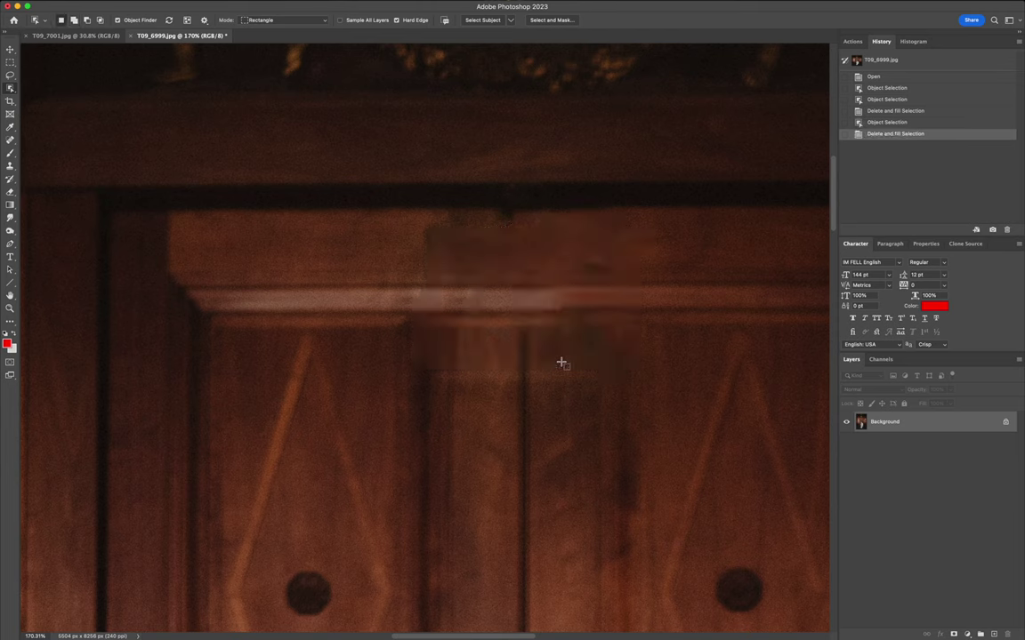
pyautogui.press('s')
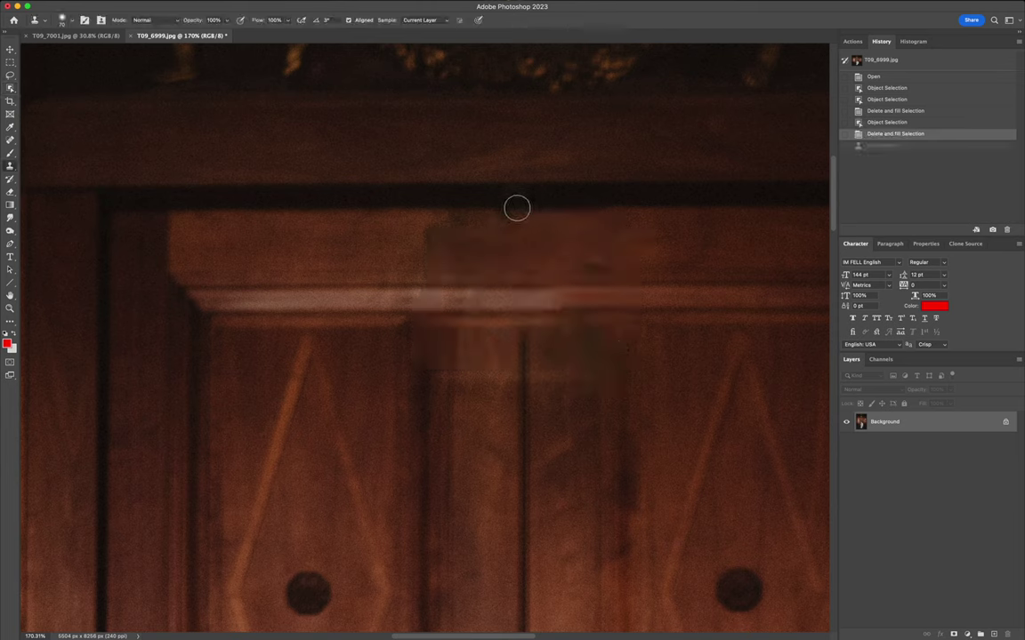
# Clone-stamp wood over the patchy panel above the door, then zoom out
pyautogui.moveTo(532, 209)
pyautogui.mouseDown()
pyautogui.moveTo(475, 211)
pyautogui.moveTo(529, 208)
pyautogui.mouseUp()
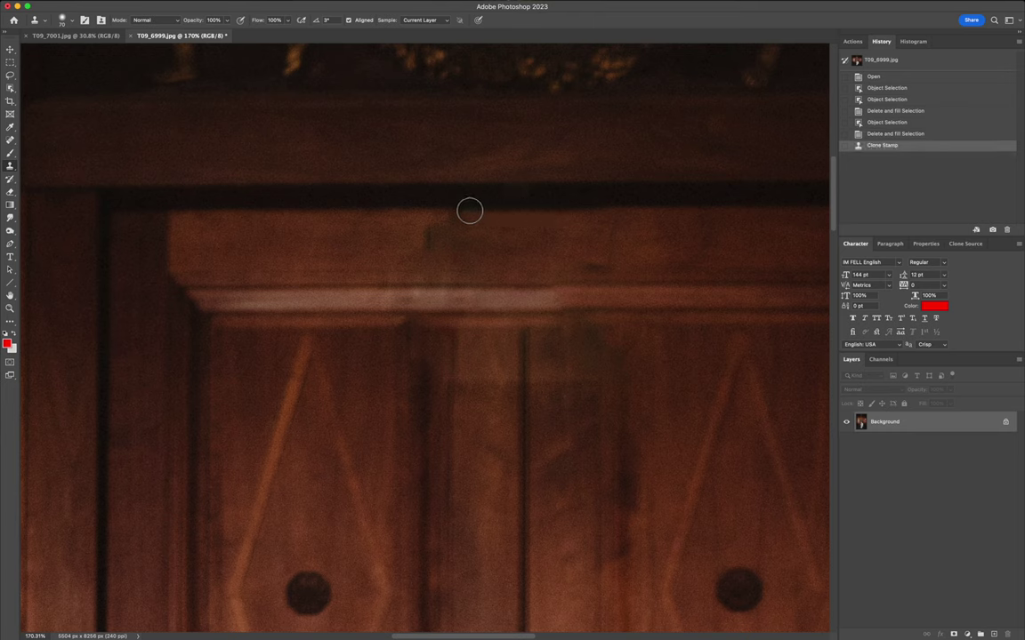
pyautogui.moveTo(469, 210); pyautogui.dragTo(407, 226)
pyautogui.scroll(-3, 616, 333)
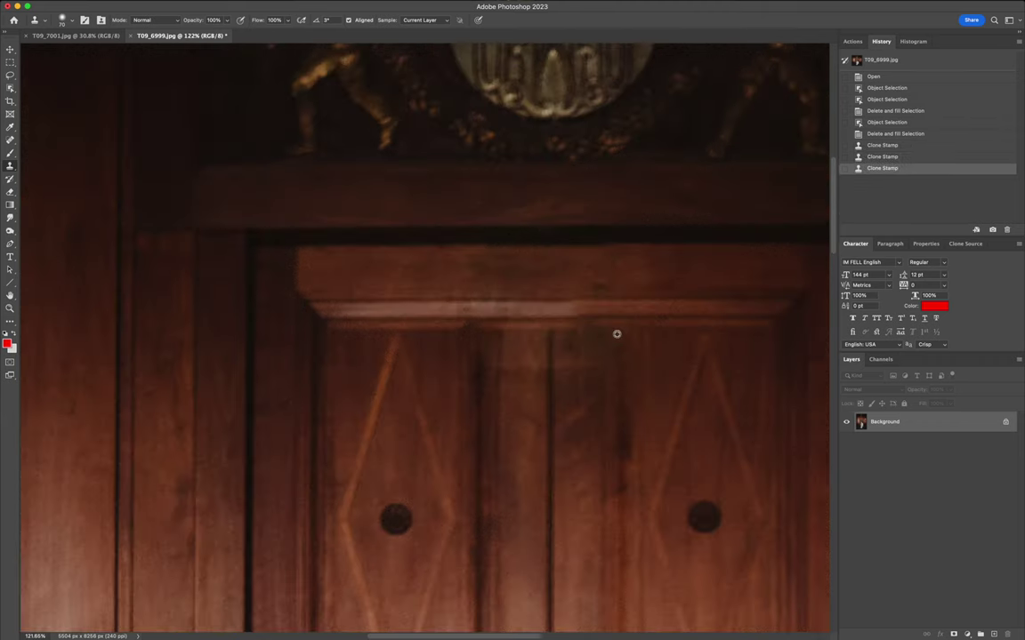
pyautogui.scroll(-5, 595, 357)
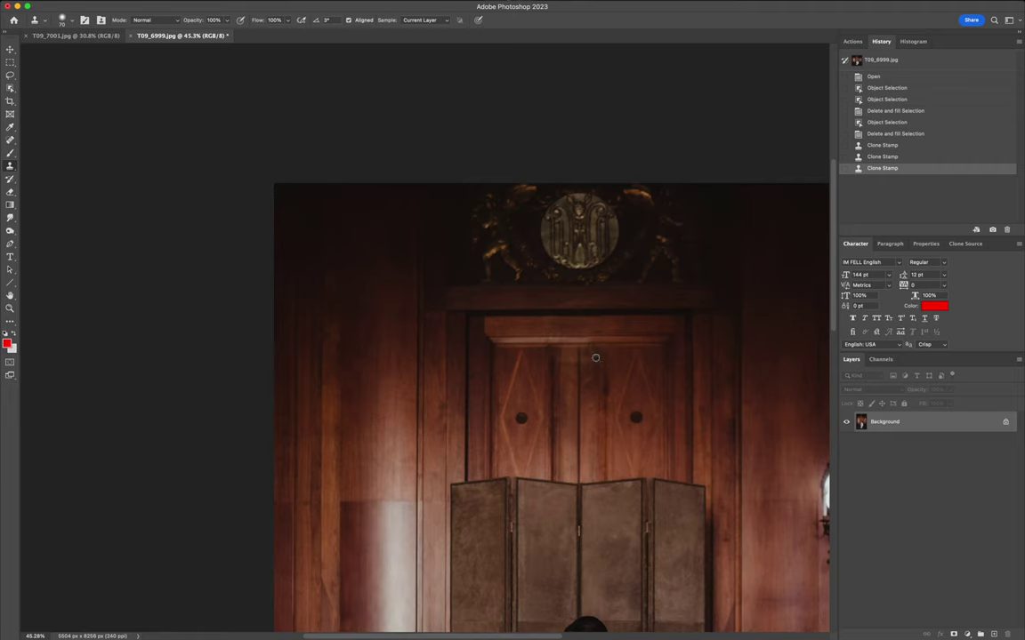
pyautogui.click(896, 115)
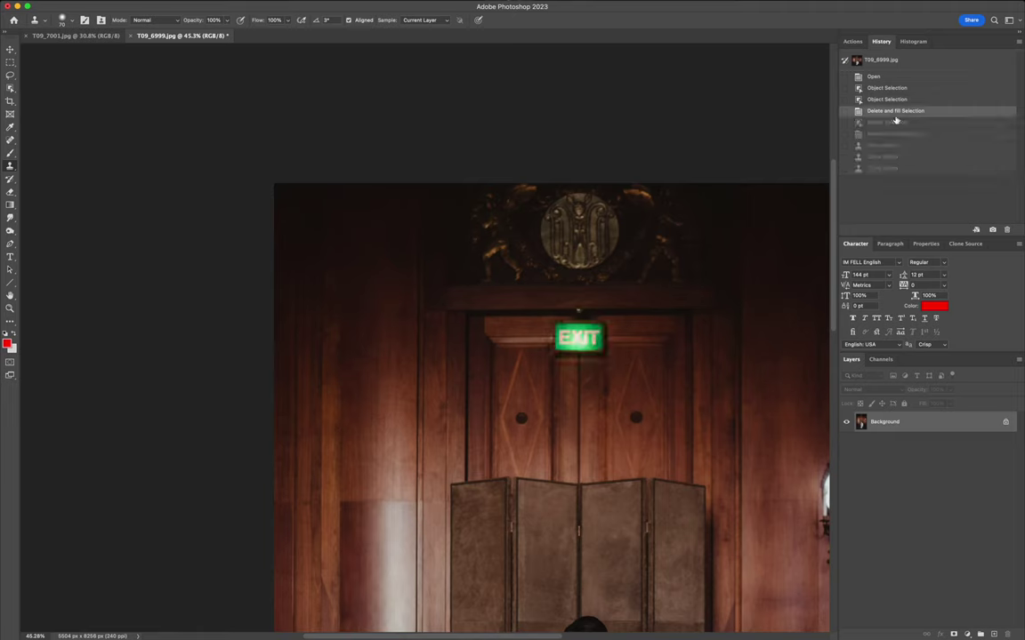
pyautogui.click(900, 123)
pyautogui.hotkey('shift', 'BackSpace')
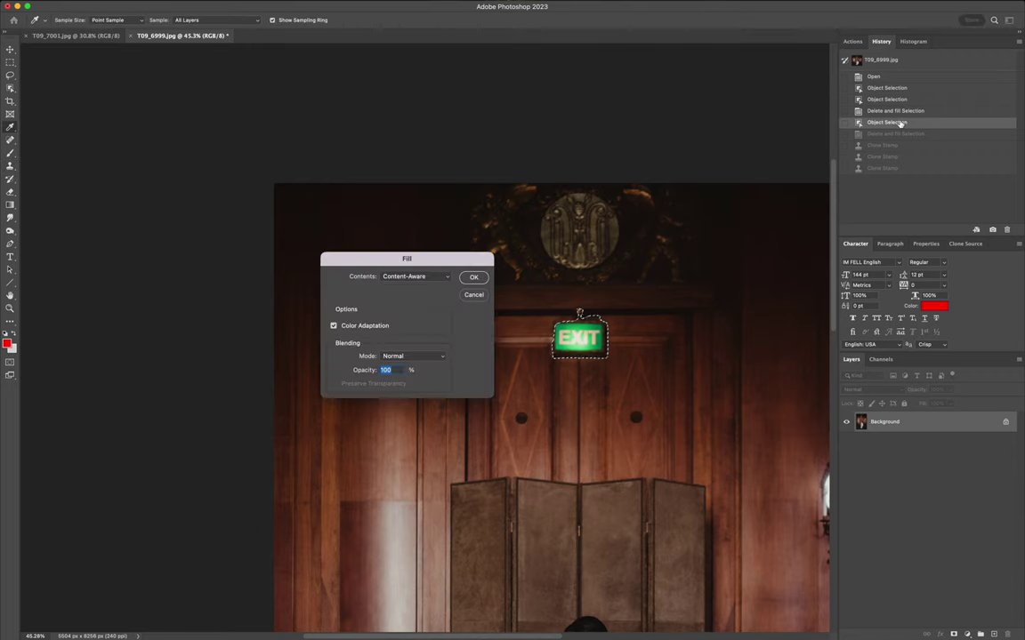
pyautogui.press('Return')
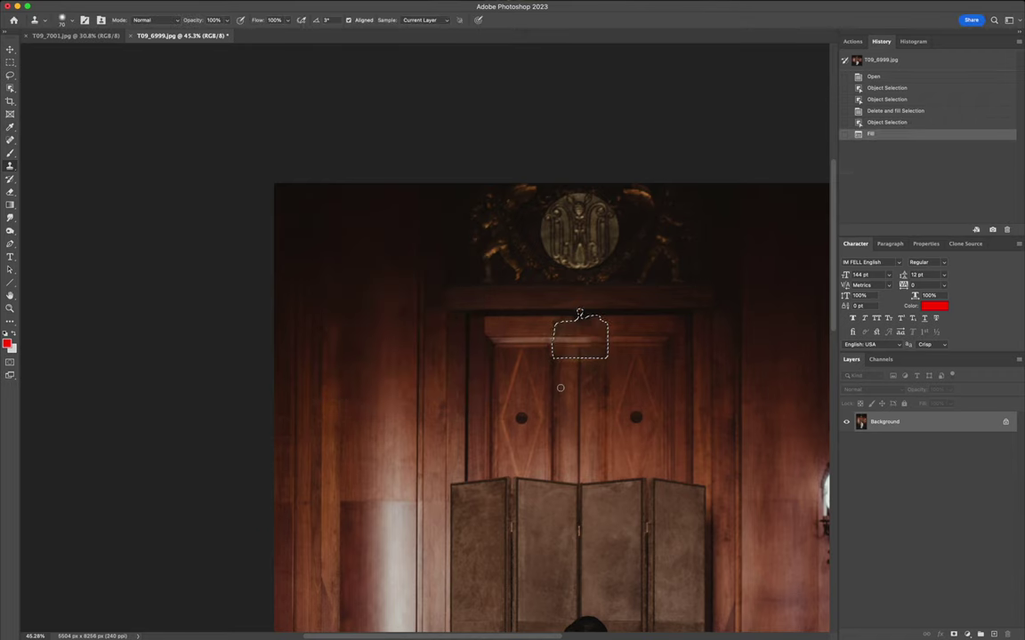
pyautogui.hotkey('ctrl', 'd')
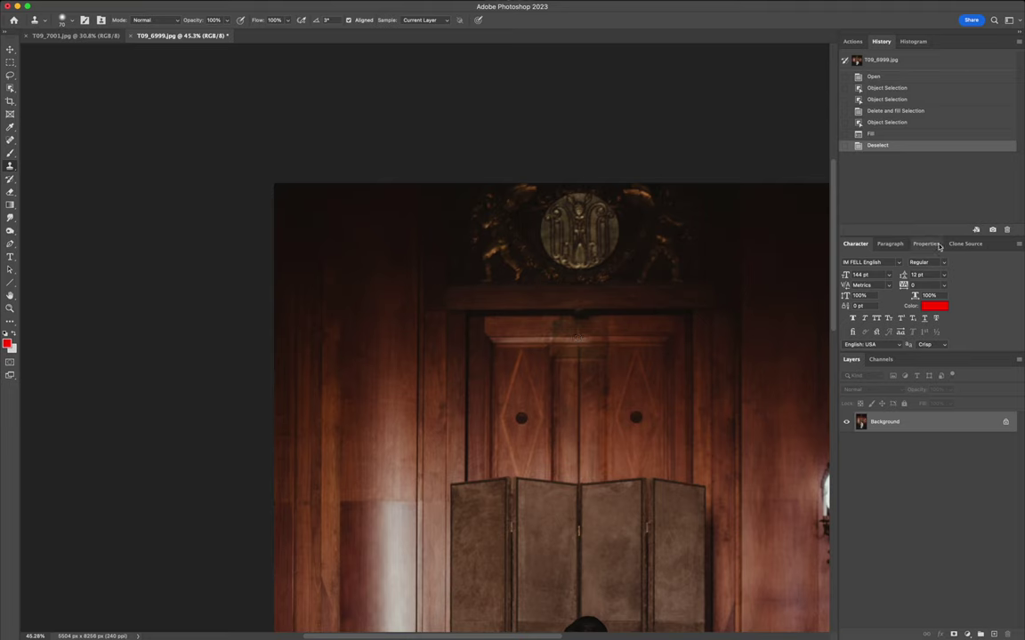
pyautogui.click(883, 136)
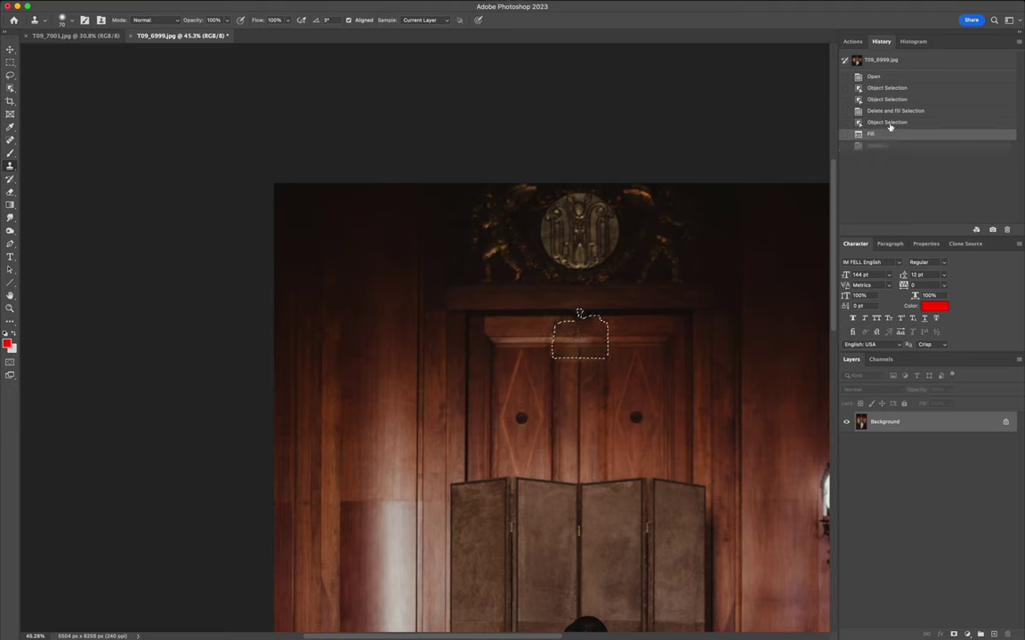
pyautogui.click(886, 122)
pyautogui.press('super+z')
pyautogui.click(9, 87)
# Box-select the EXIT sign with Object Selection, Delete-and-Fill it, and fit the photo on screen
pyautogui.click(34, 89)
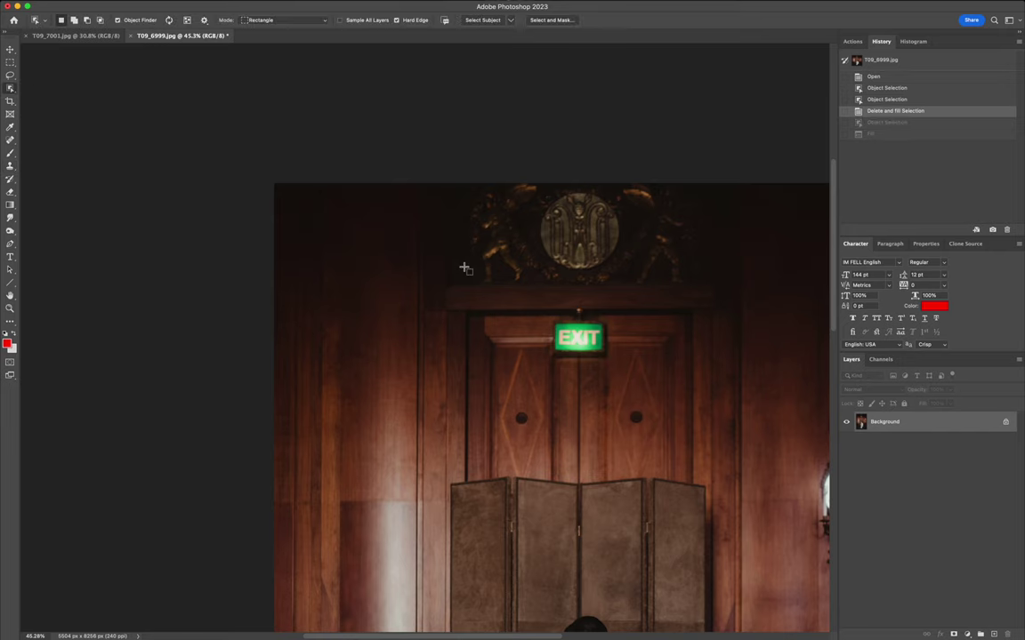
pyautogui.moveTo(535, 300); pyautogui.dragTo(599, 366)
pyautogui.moveTo(618, 371); pyautogui.dragTo(618, 372)
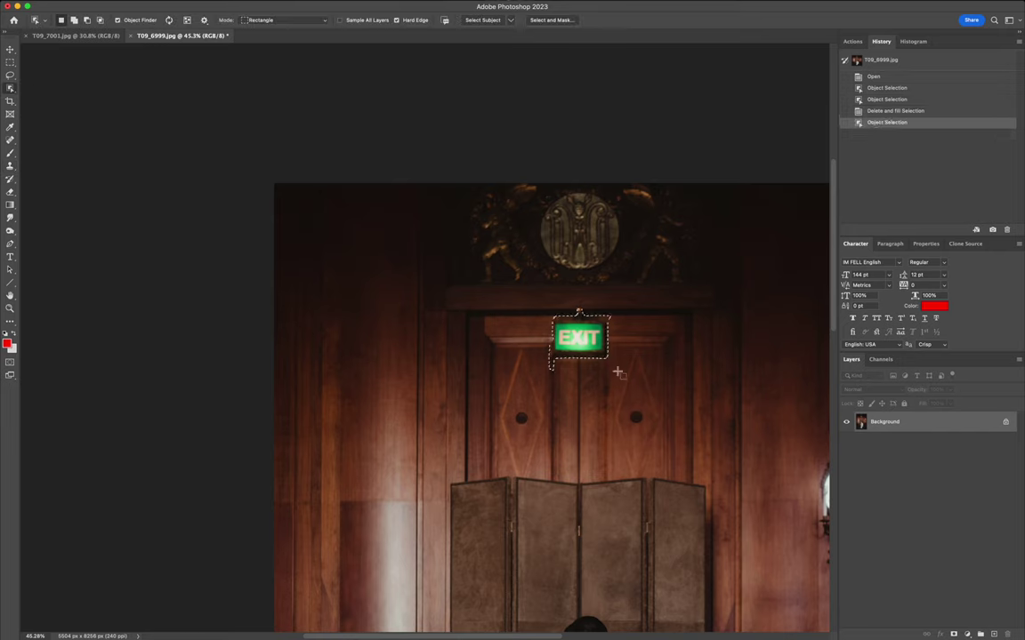
pyautogui.press('BackSpace')
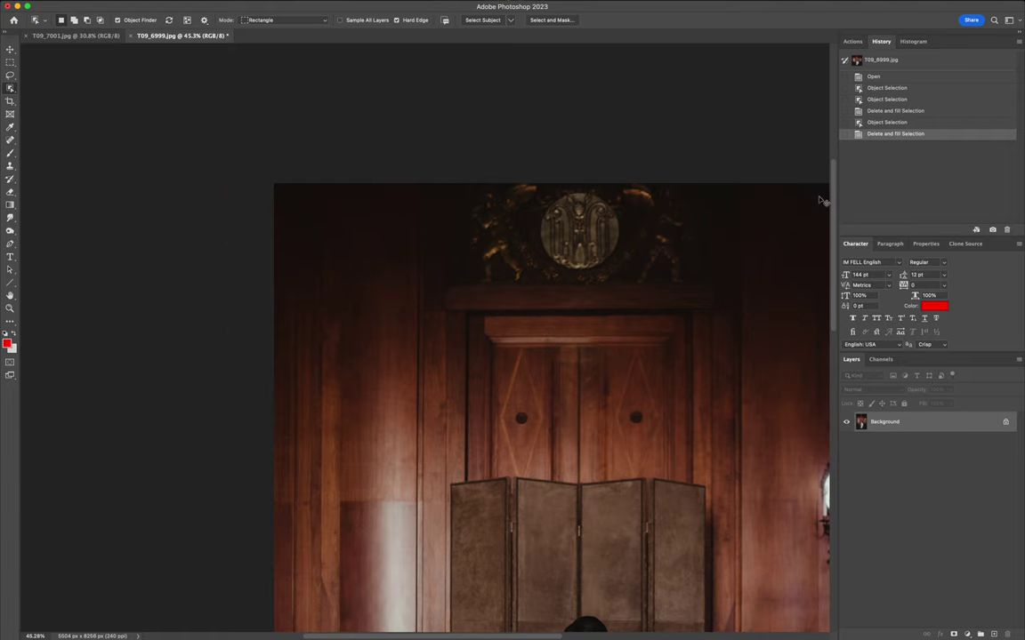
pyautogui.press('super+0')
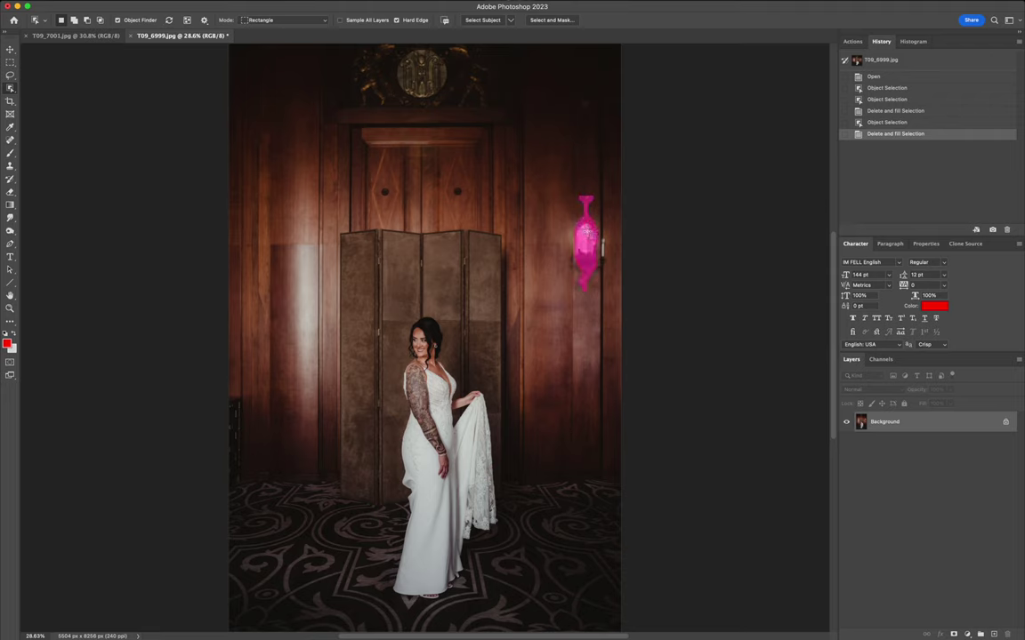
# Select the right wall sconce plus its candle and Delete-and-Fill them with wall texture
pyautogui.click(587, 232)
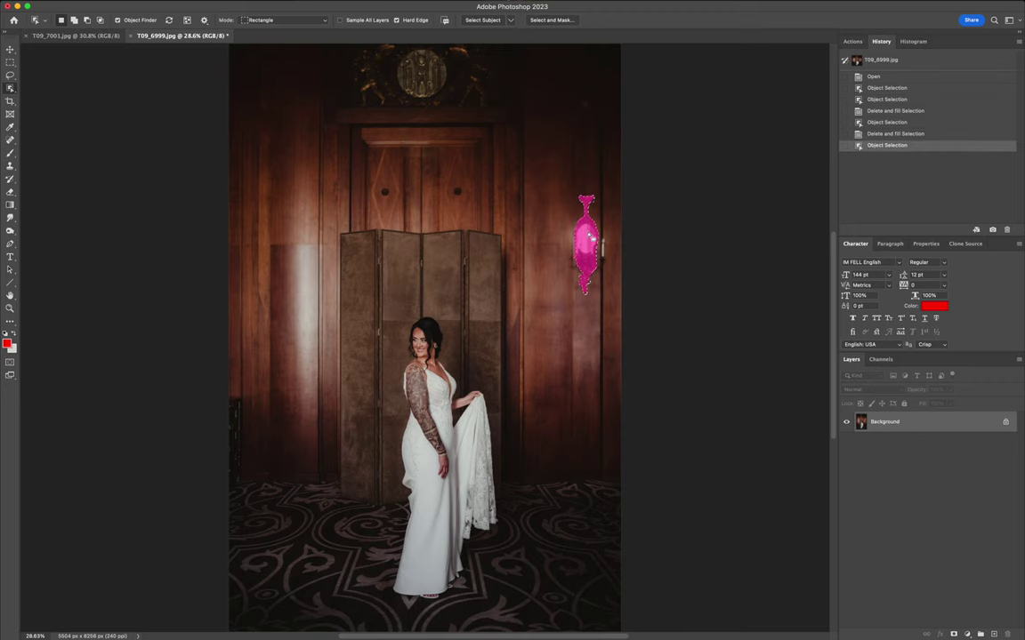
pyautogui.scroll(5, 590, 234)
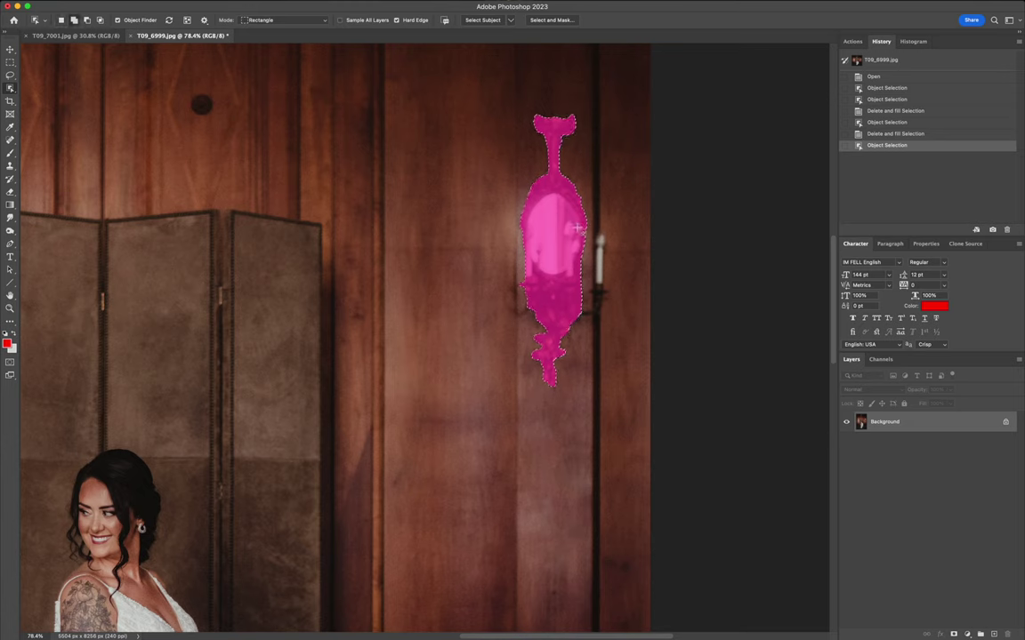
pyautogui.moveTo(579, 228); pyautogui.dragTo(624, 326)
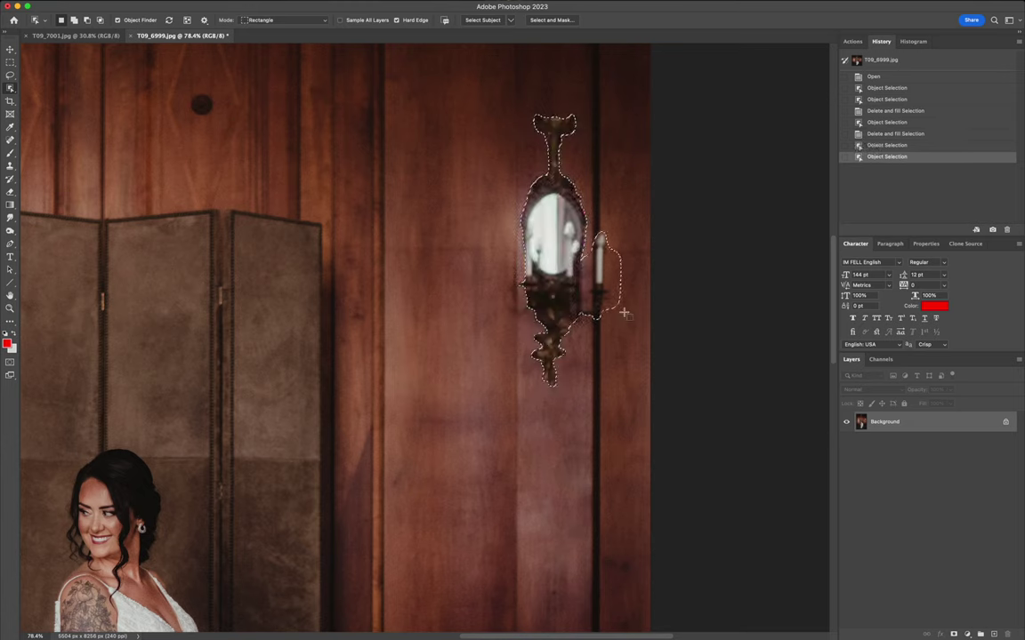
pyautogui.hotkey('shift', 'BackSpace')
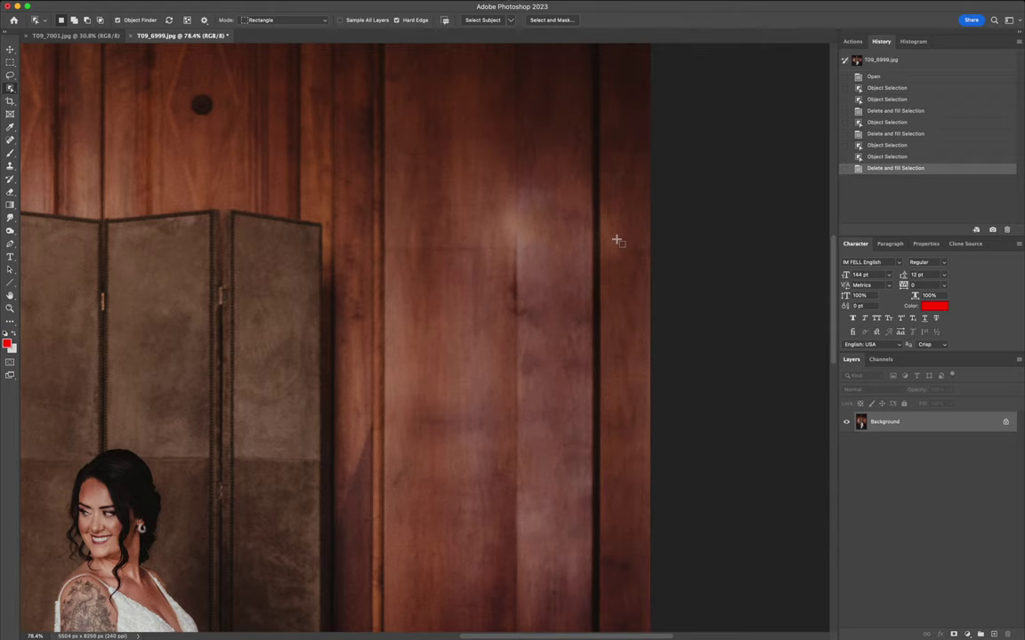
pyautogui.scroll(5, 616, 239)
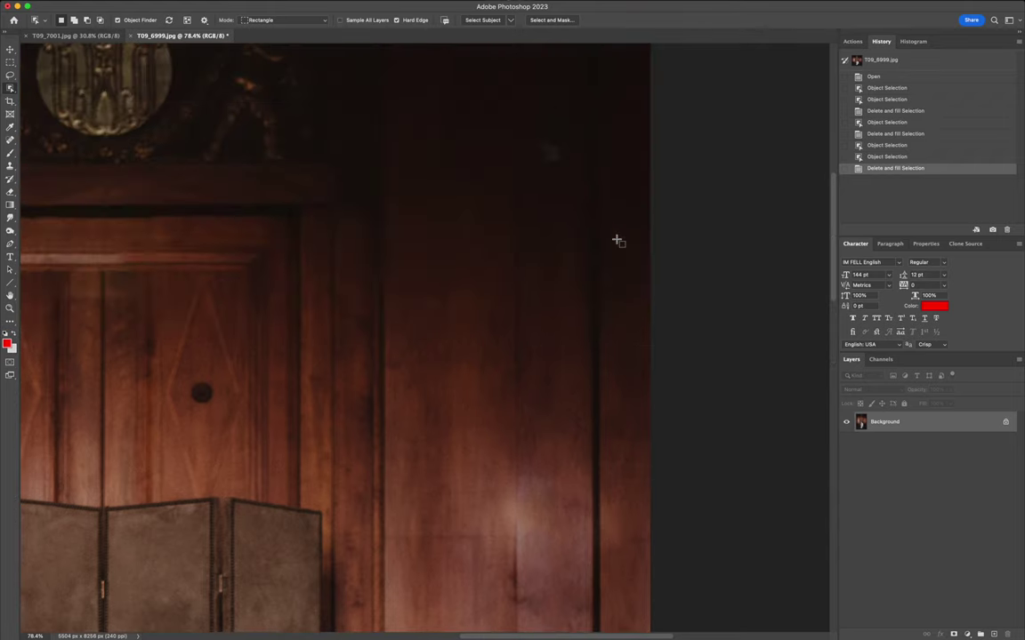
pyautogui.hscroll(-10, 616, 240)
pyautogui.scroll(-7, 617, 239)
pyautogui.scroll(-3, 616, 239)
pyautogui.hscroll(6, 616, 239)
pyautogui.scroll(8, 616, 240)
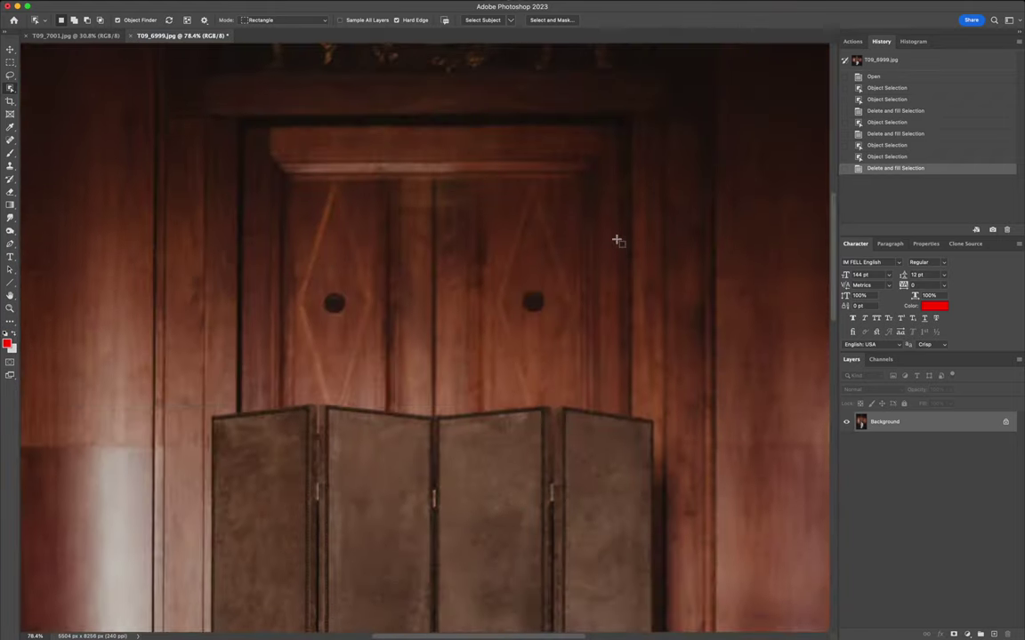
pyautogui.scroll(-3, 464, 313)
pyautogui.hscroll(-2, 464, 313)
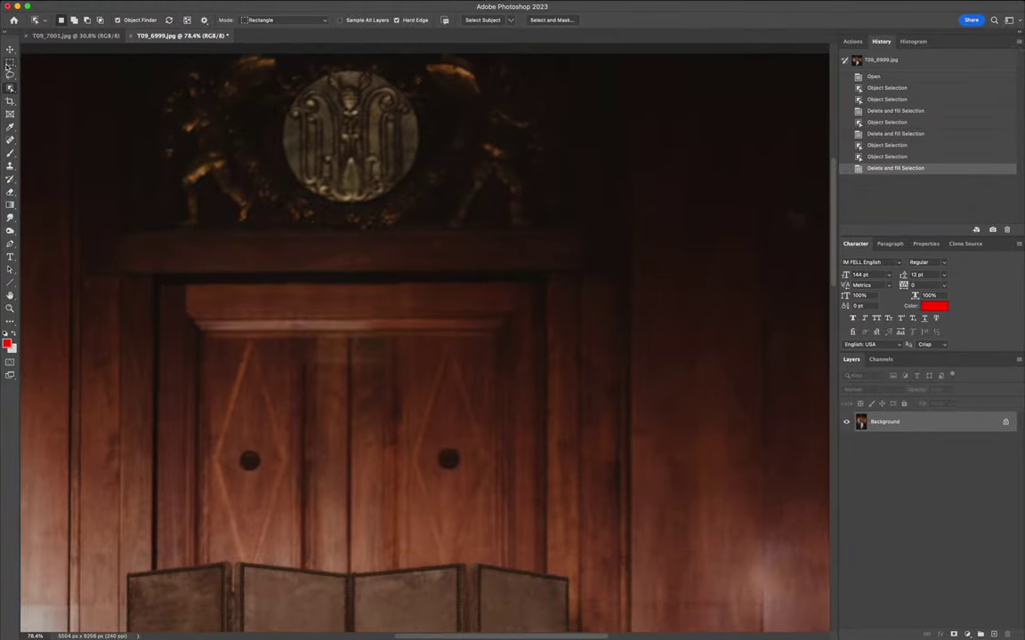
pyautogui.click(10, 73)
pyautogui.moveTo(439, 441)
pyautogui.mouseDown()
pyautogui.moveTo(429, 451)
pyautogui.moveTo(439, 477)
pyautogui.moveTo(467, 464)
pyautogui.moveTo(462, 450)
pyautogui.mouseUp()
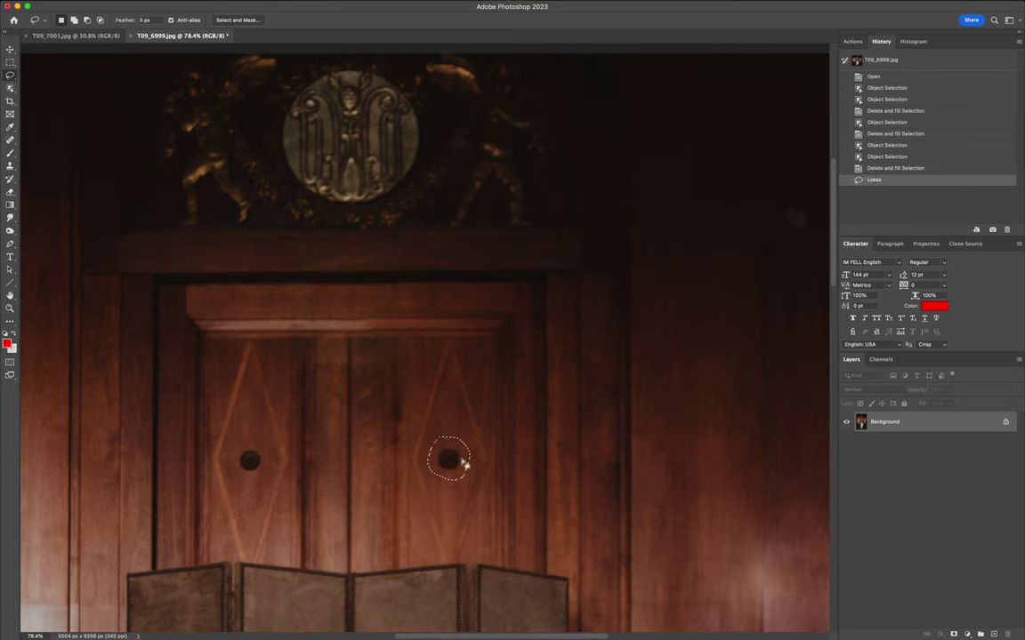
pyautogui.hotkey('shift', 'BackSpace')
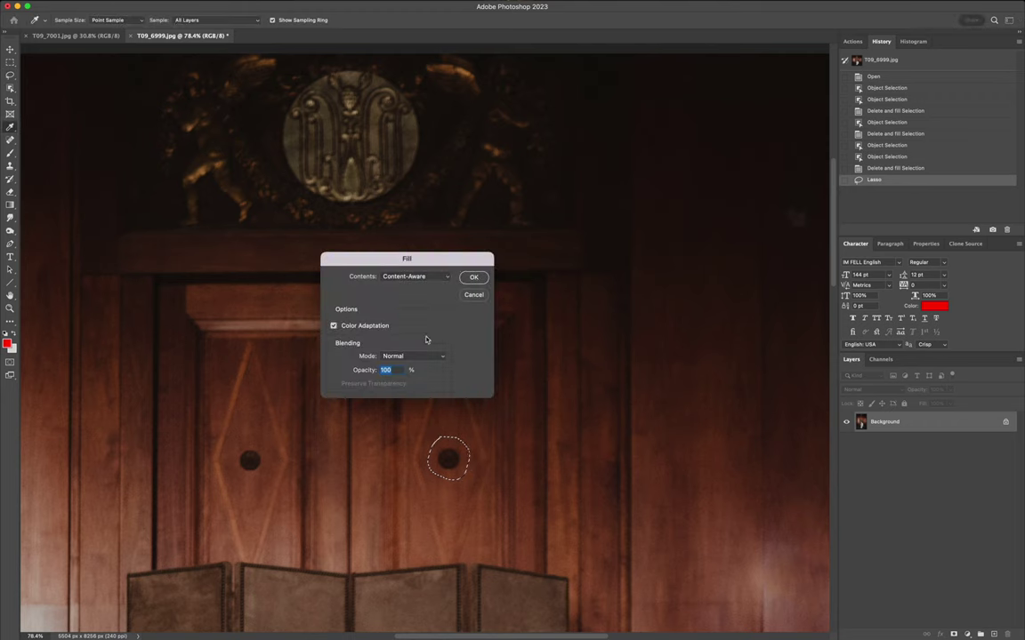
pyautogui.click(474, 277)
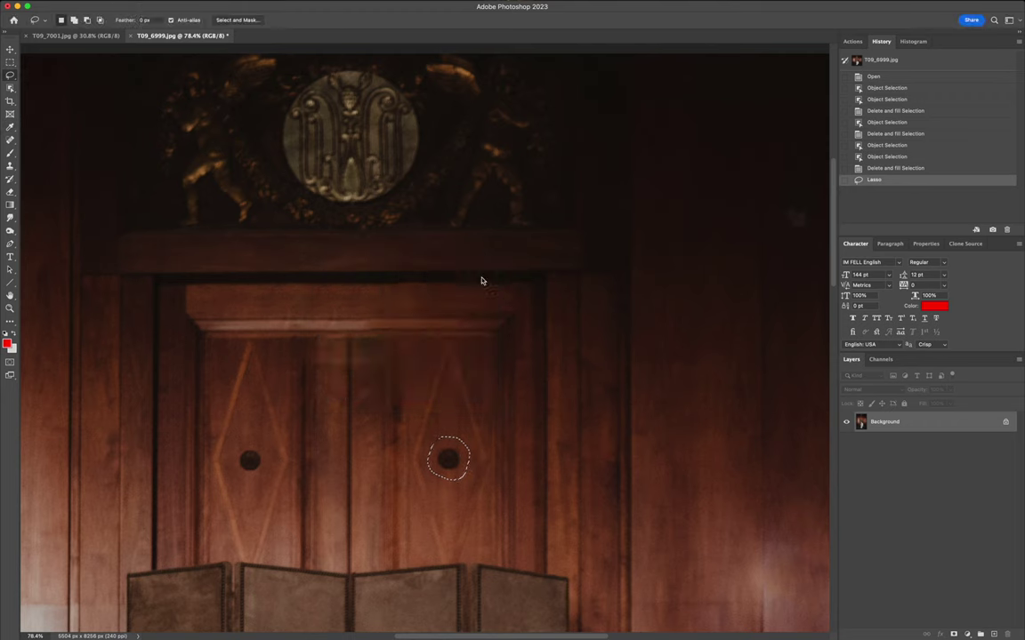
pyautogui.press('super+d')
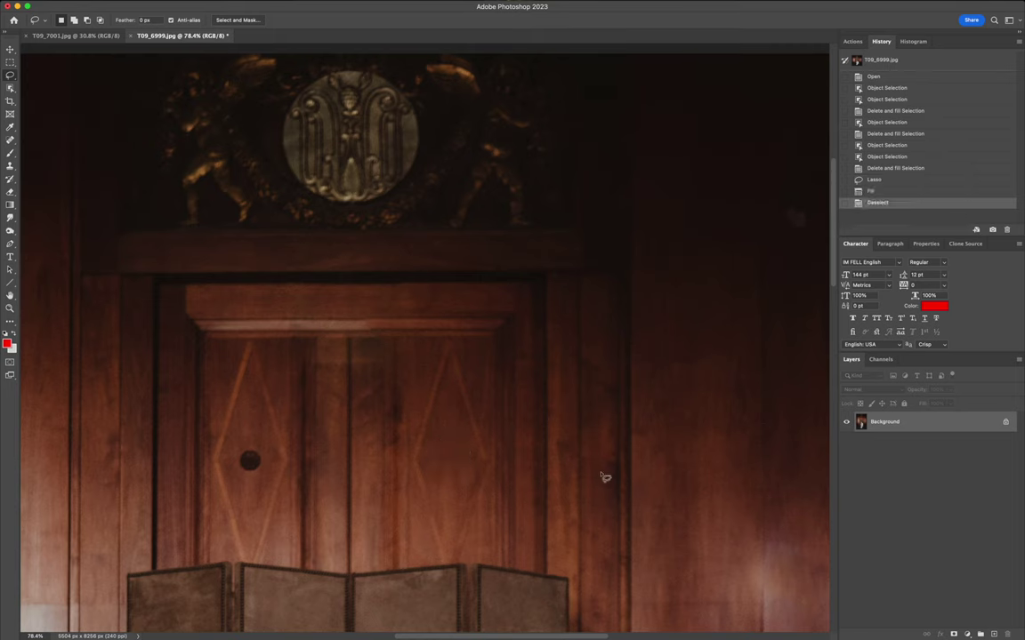
pyautogui.click(881, 193)
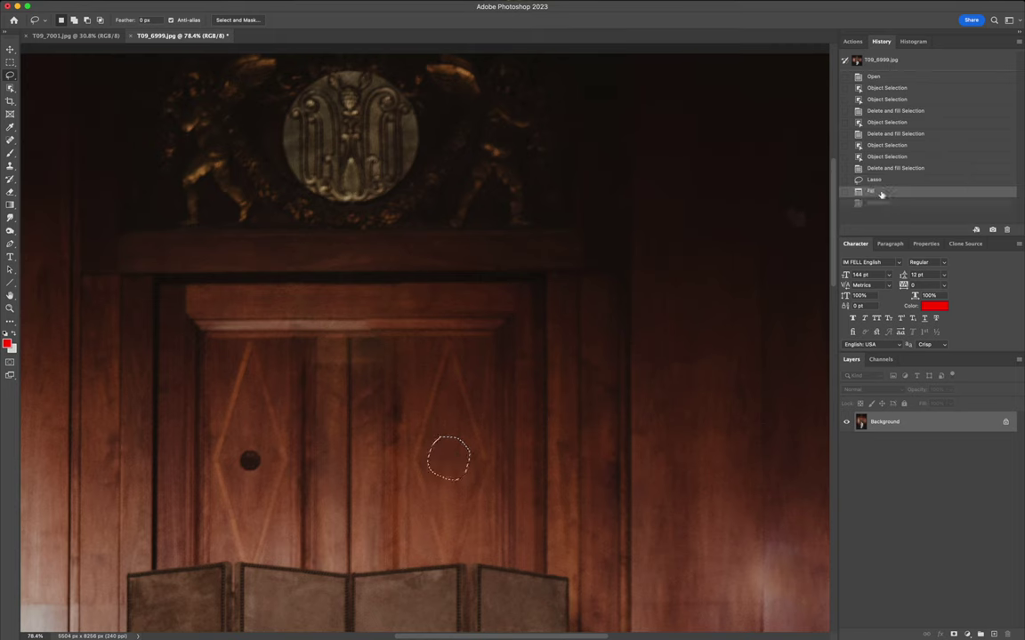
pyautogui.click(874, 179)
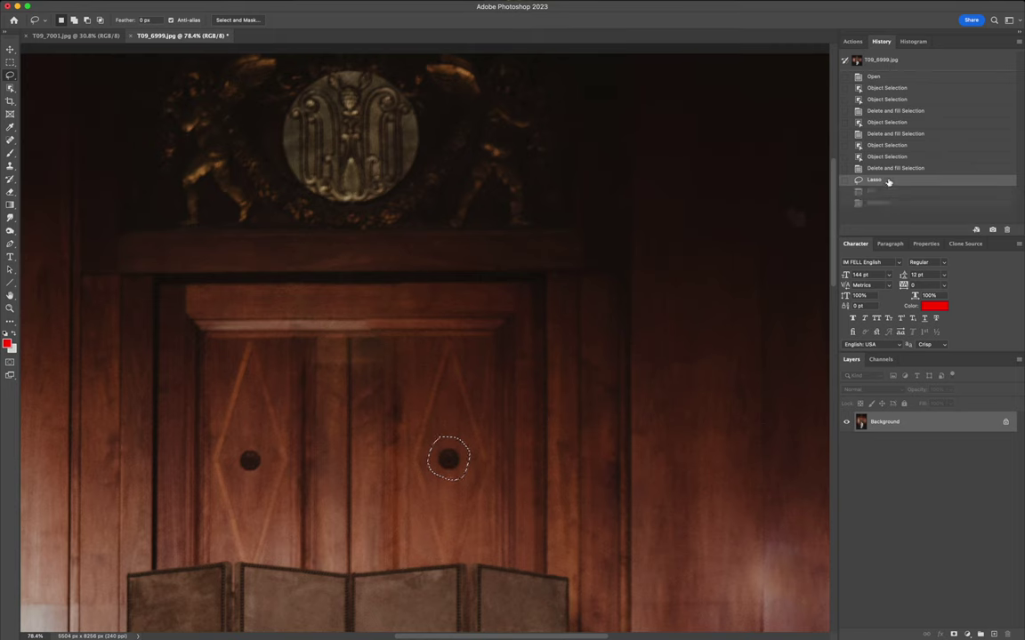
pyautogui.rightClick(449, 464)
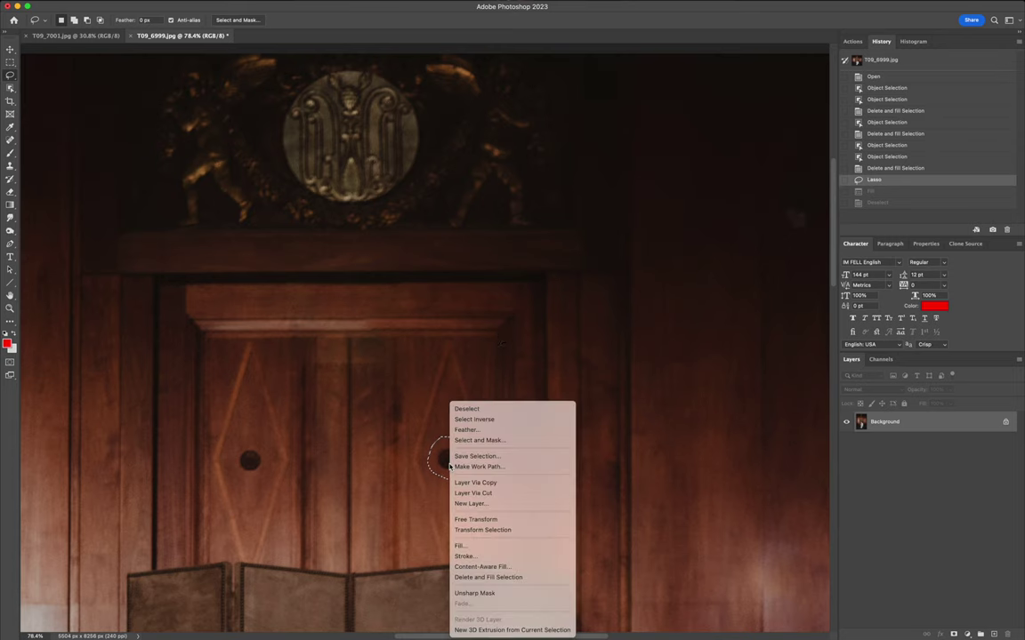
pyautogui.click(489, 578)
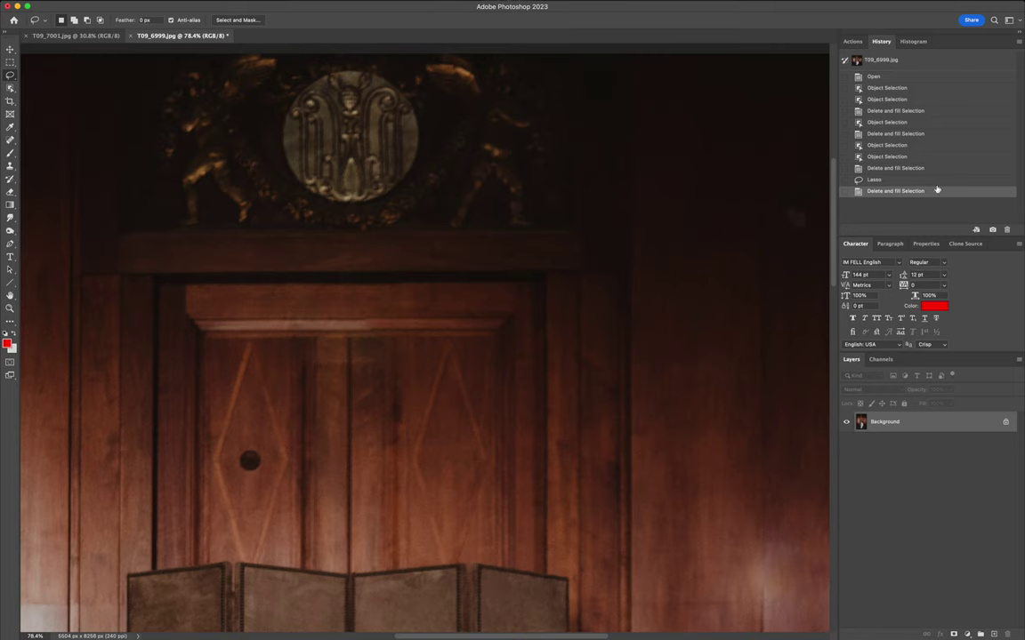
pyautogui.click(889, 168)
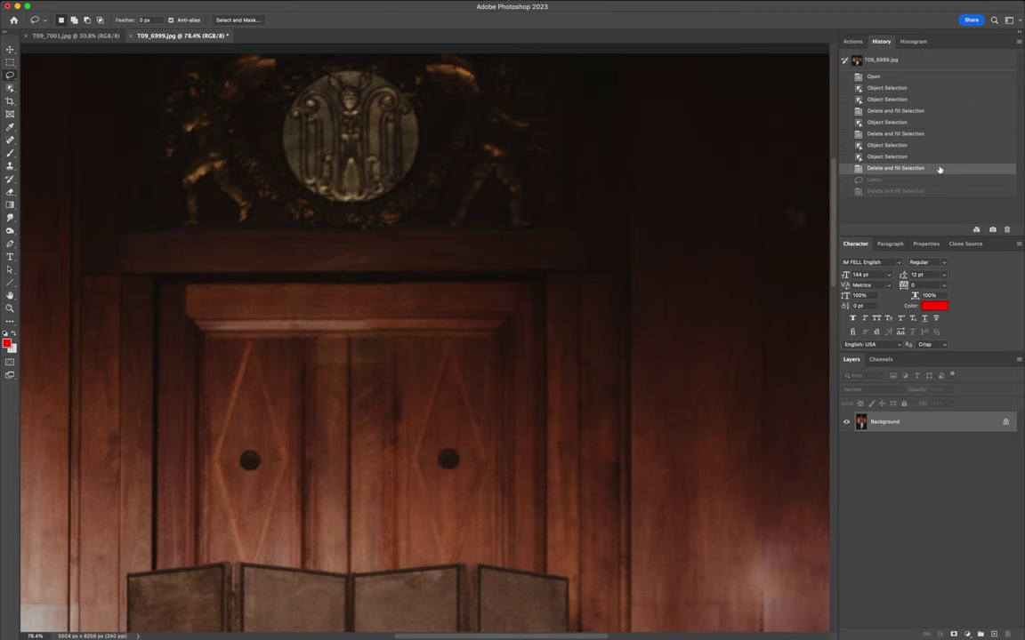
pyautogui.press('super+equal')
pyautogui.press('super+0')
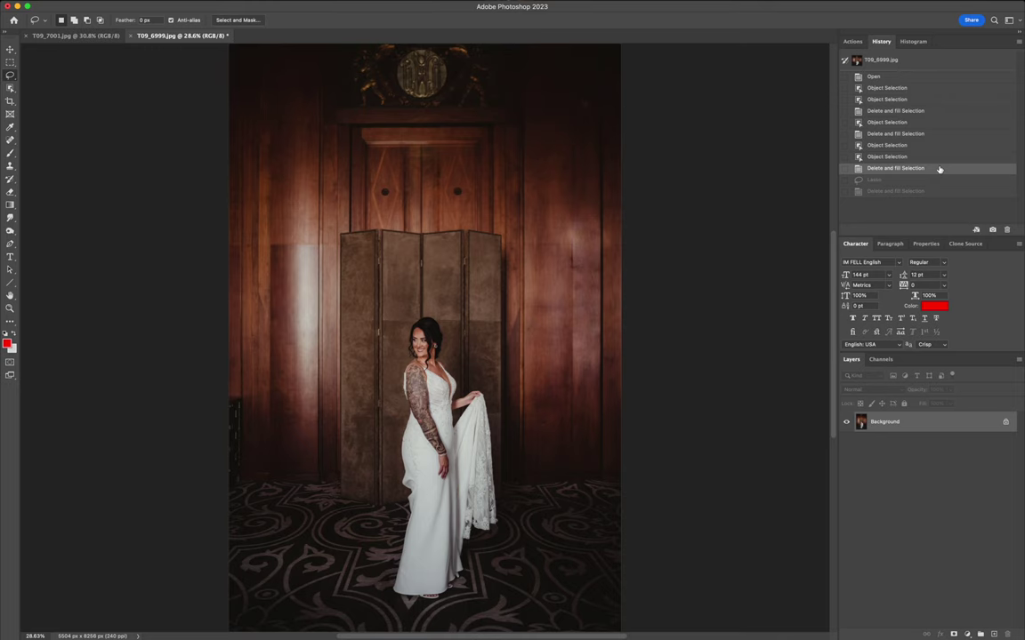
pyautogui.click(49, 4)
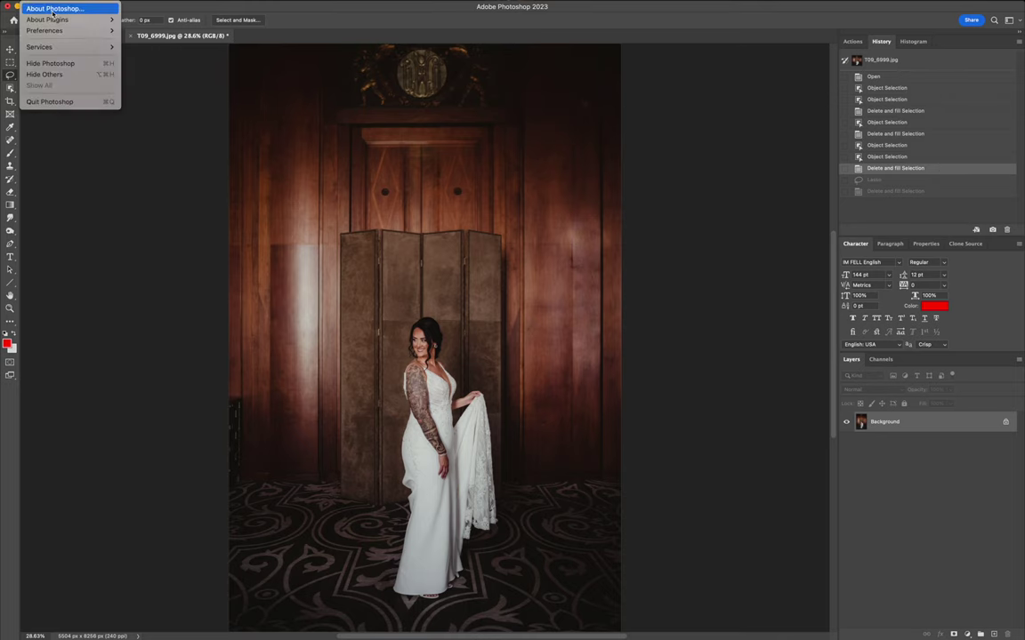
pyautogui.click(53, 9)
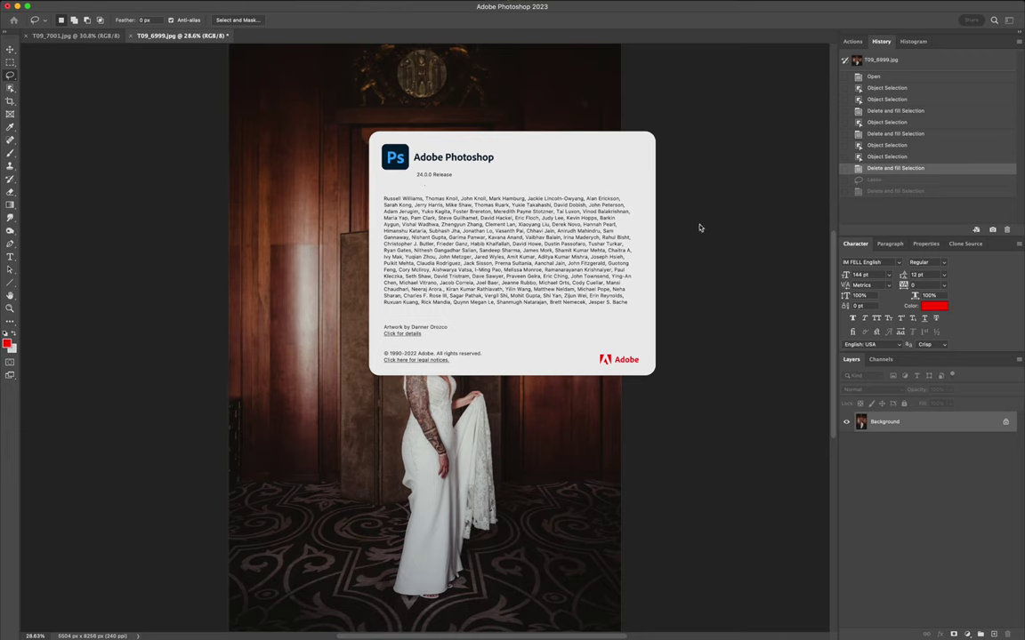
pyautogui.click(673, 237)
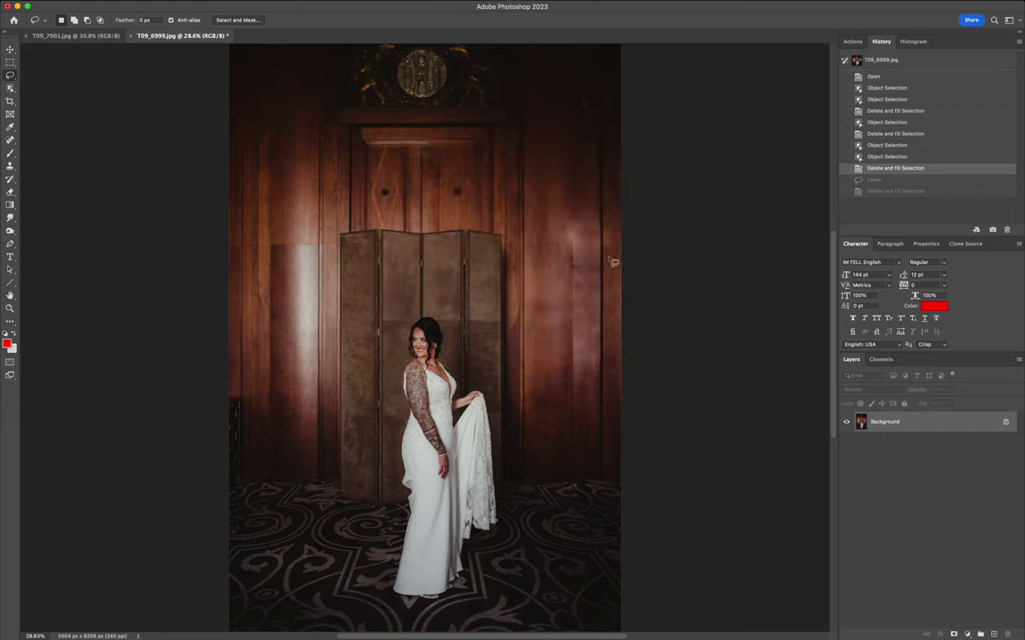